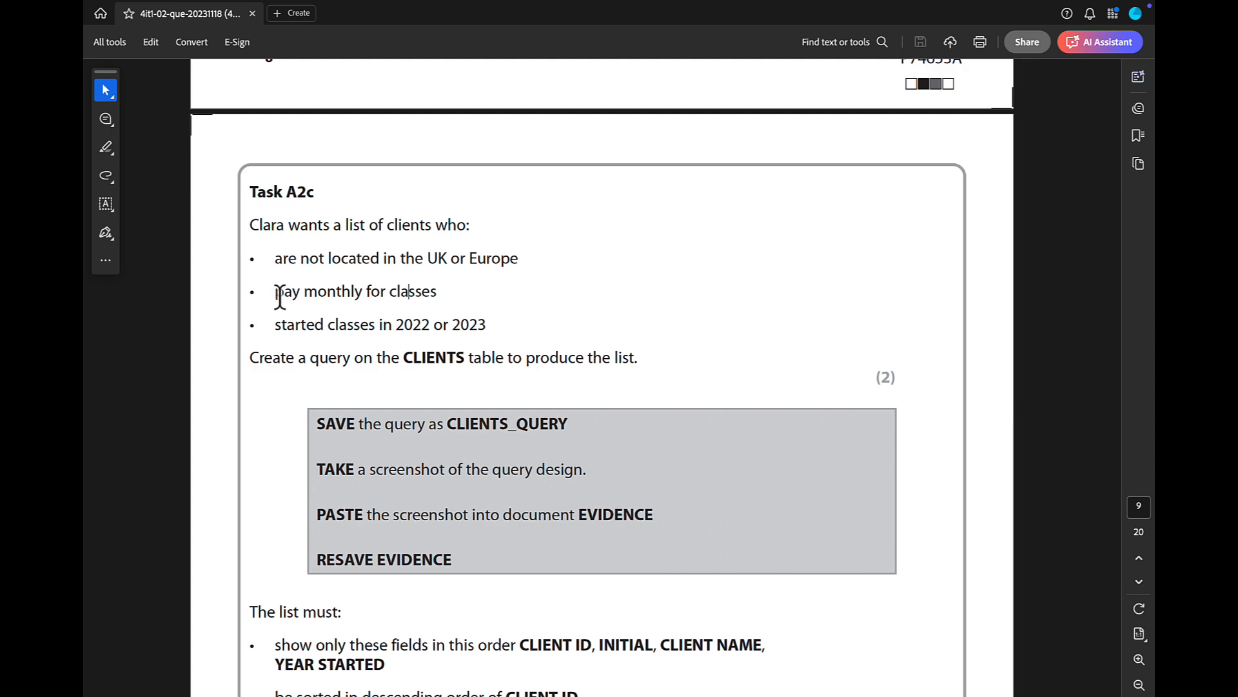
Read the Task A2c requirements for the client query on location, payment and start year.
{"action": "left_click_drag", "start_coordinate": [277, 293], "coordinate": [436, 294]}
{"action": "left_click", "coordinate": [312, 316]}
{"action": "left_click_drag", "start_coordinate": [276, 324], "coordinate": [419, 324]}
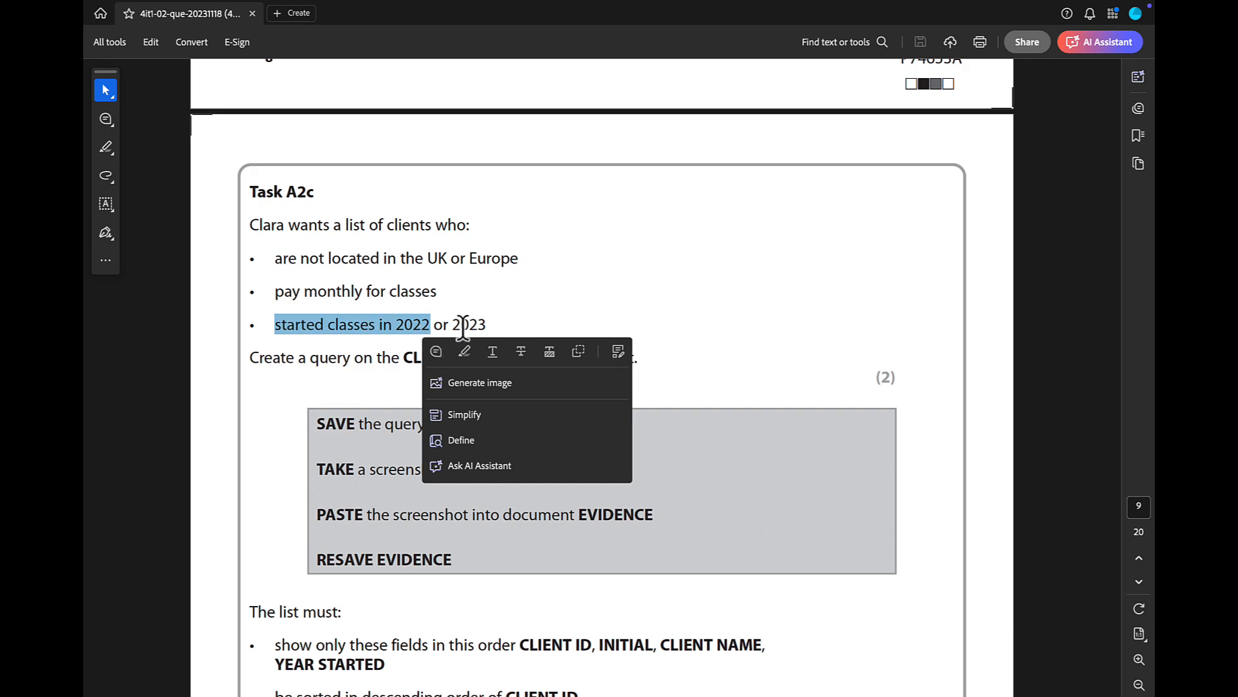
{"action": "left_click", "coordinate": [317, 358]}
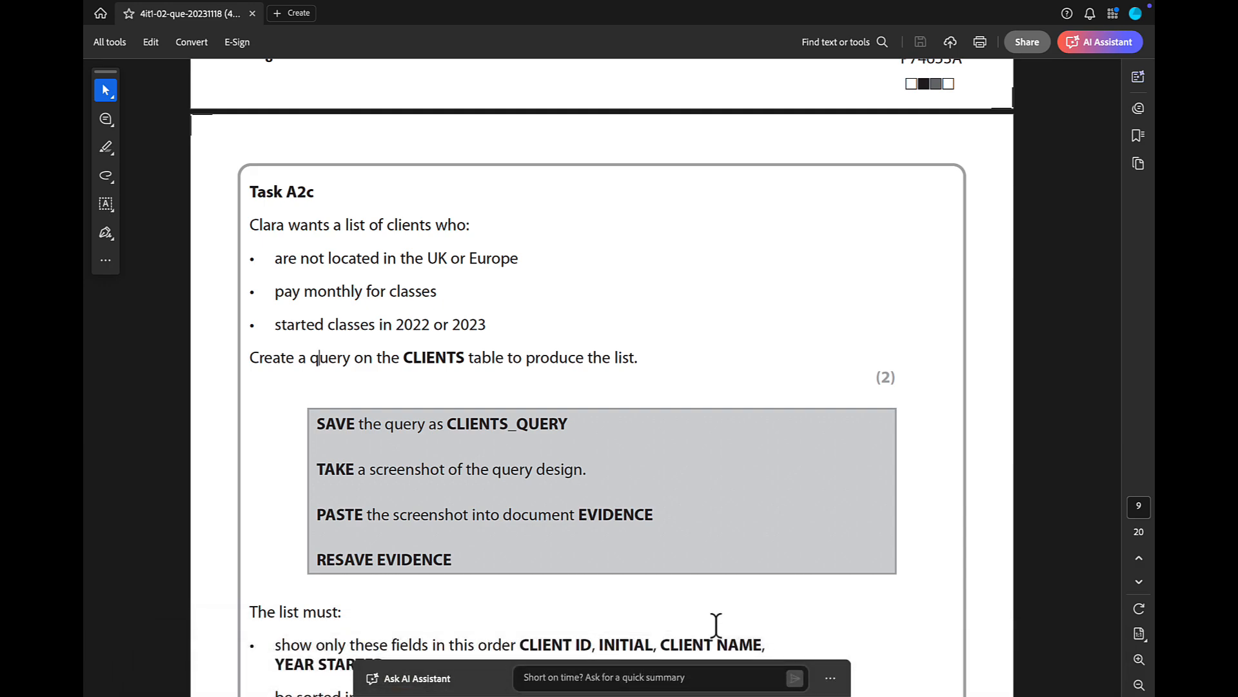
{"action": "mouse_move", "coordinate": [759, 695]}
{"action": "left_click", "coordinate": [810, 680]}
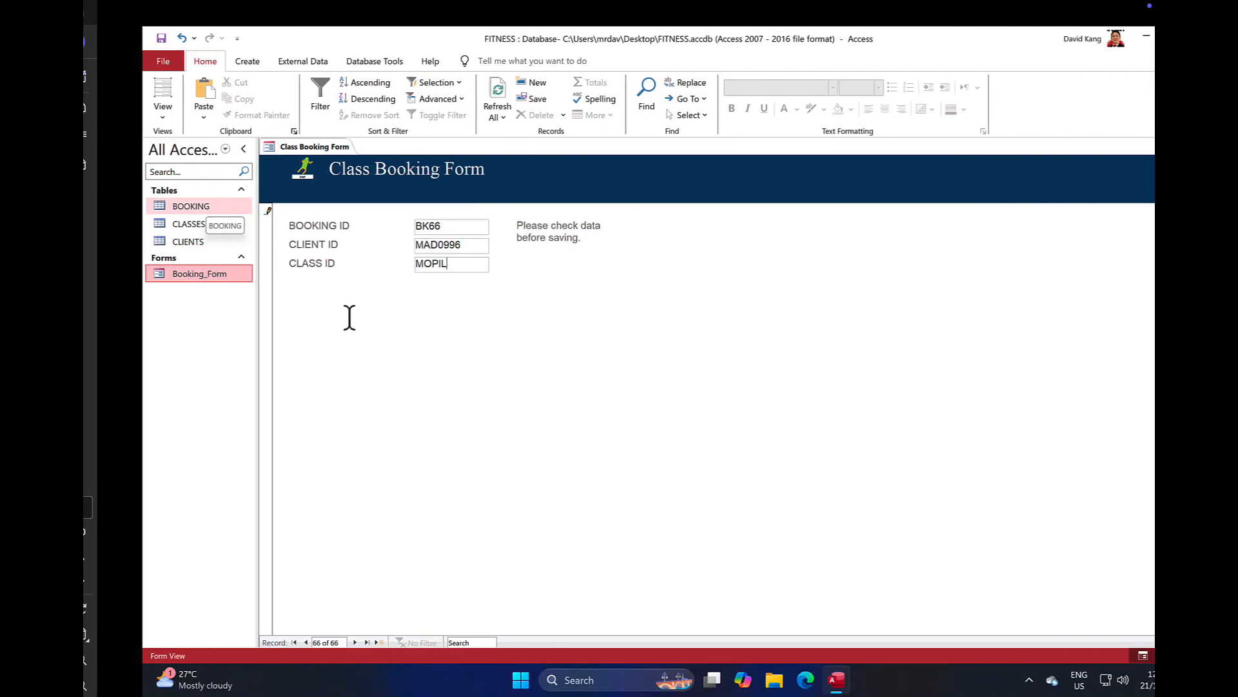
In the FITNESS database in Access, open the CLIENTS table and start a new query design containing that table.
{"action": "double_click", "coordinate": [202, 241]}
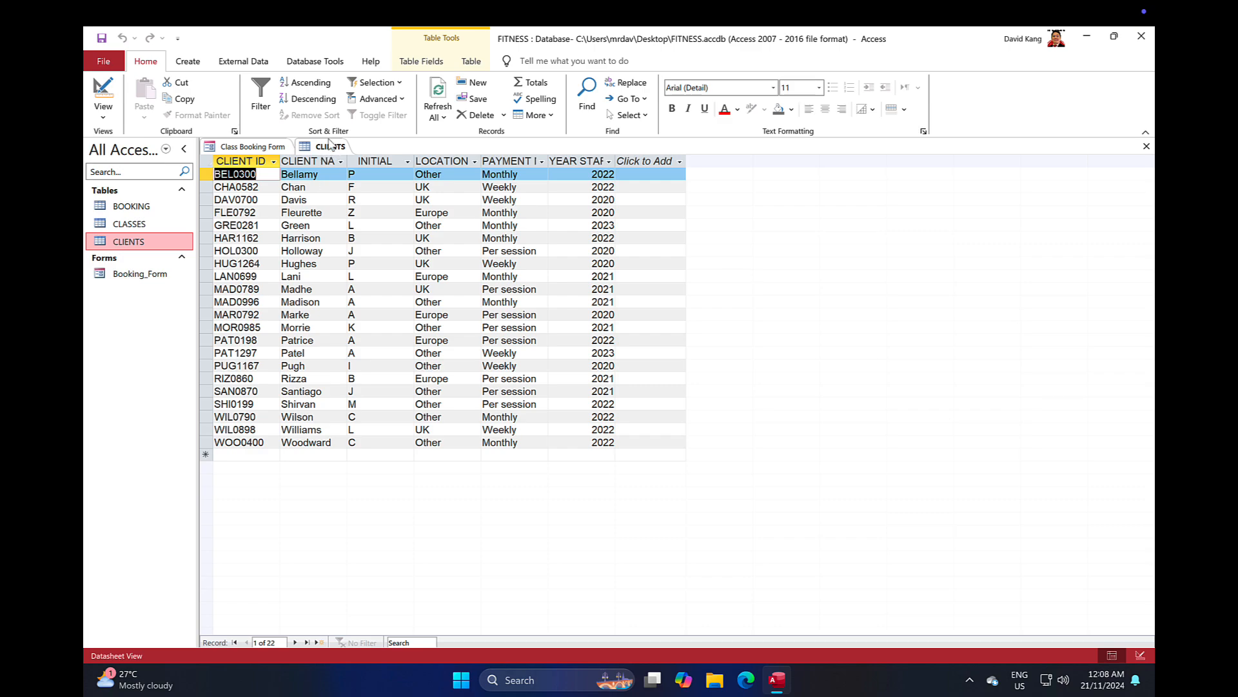
{"action": "left_click", "coordinate": [187, 63]}
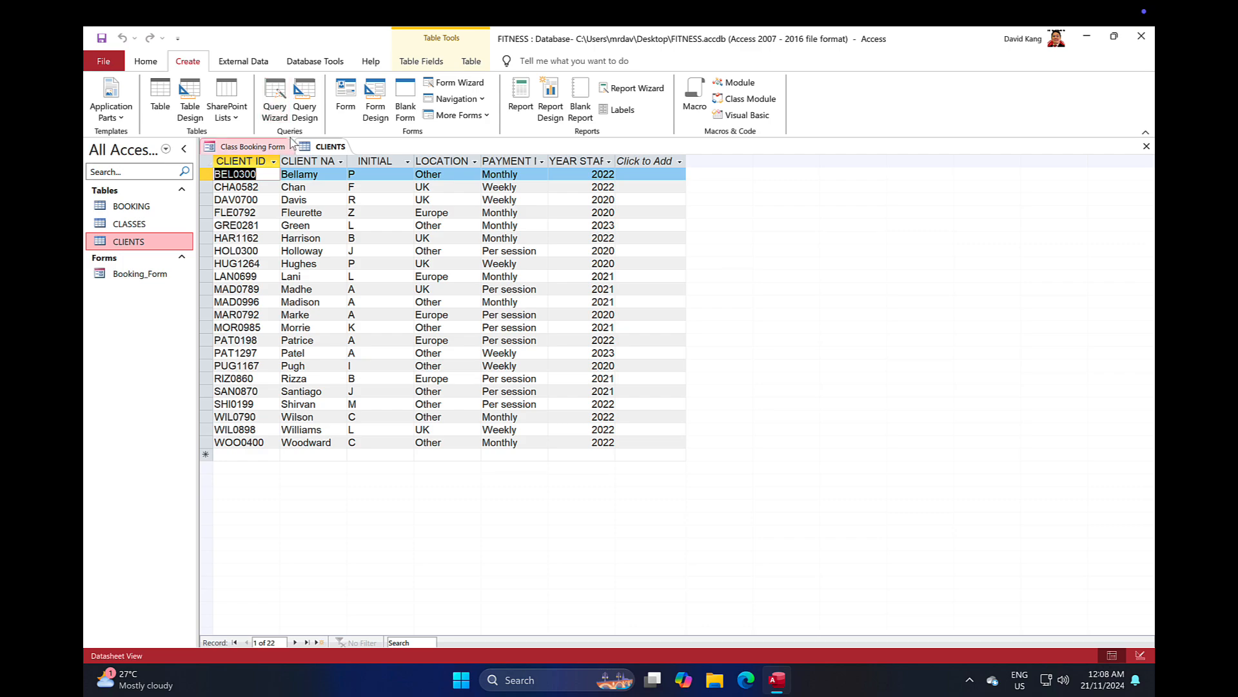
{"action": "left_click", "coordinate": [304, 103]}
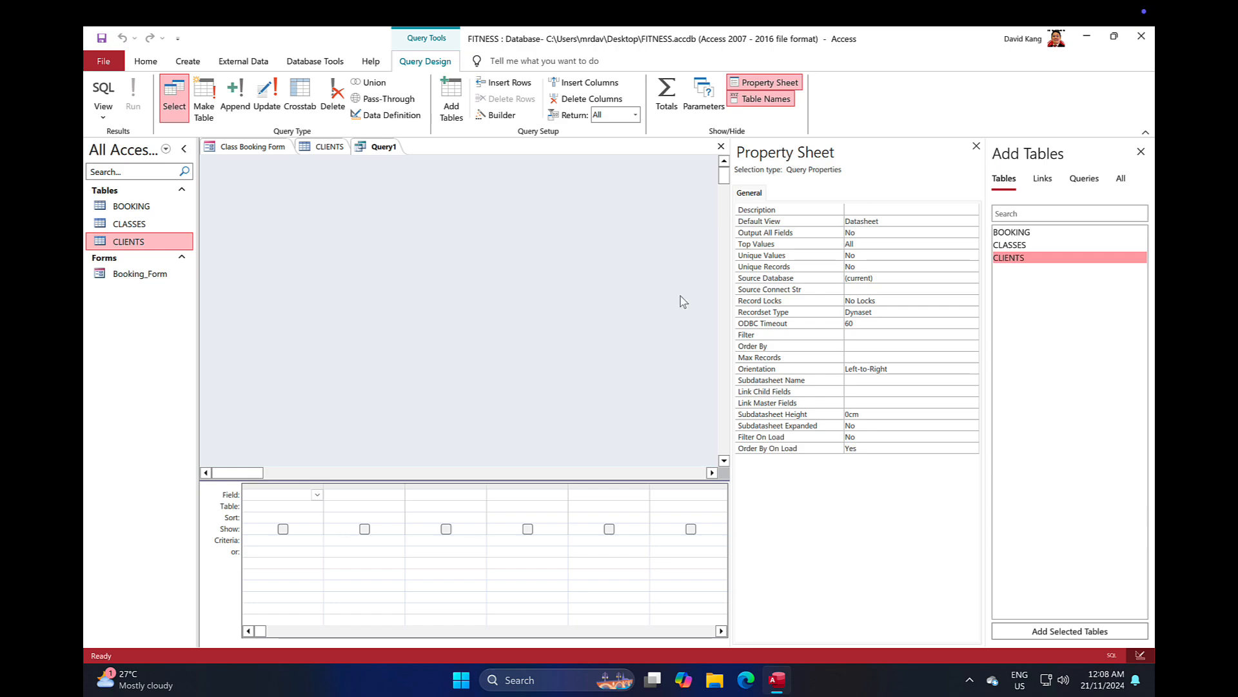
{"action": "double_click", "coordinate": [1007, 259]}
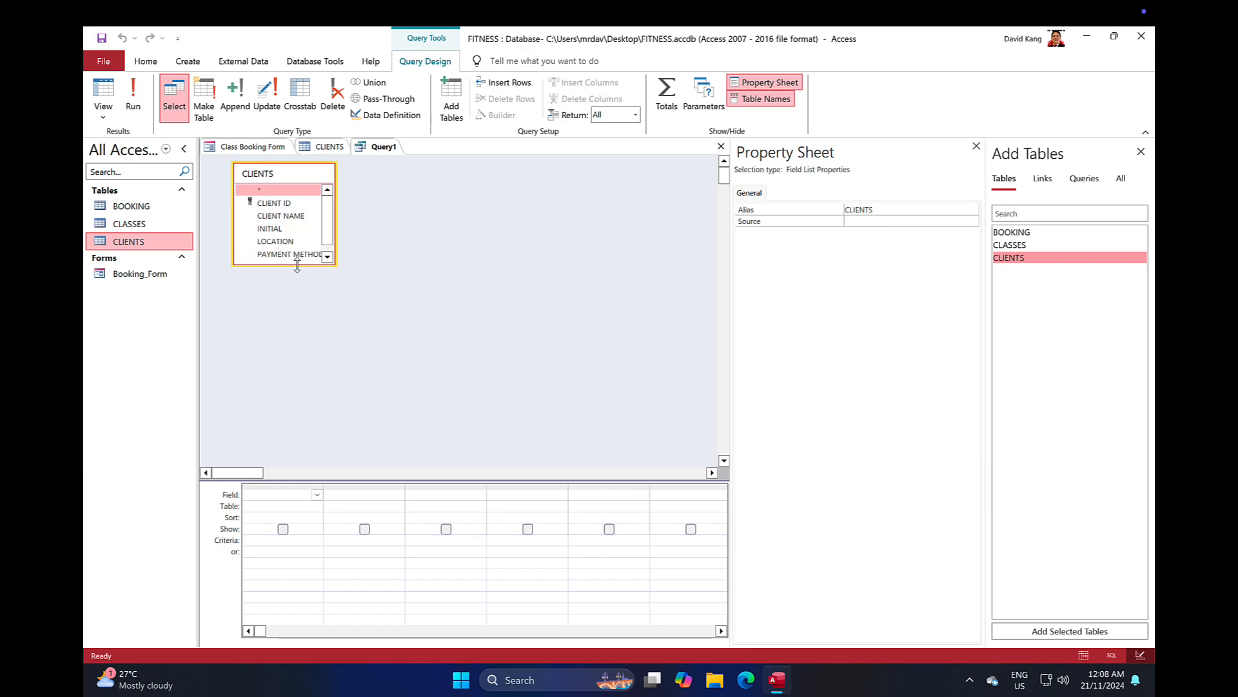
Enlarge the CLIENTS field list to show every field, close the Property Sheet and Add Tables panes, and reposition the list.
{"action": "left_click_drag", "start_coordinate": [296, 275], "coordinate": [295, 309]}
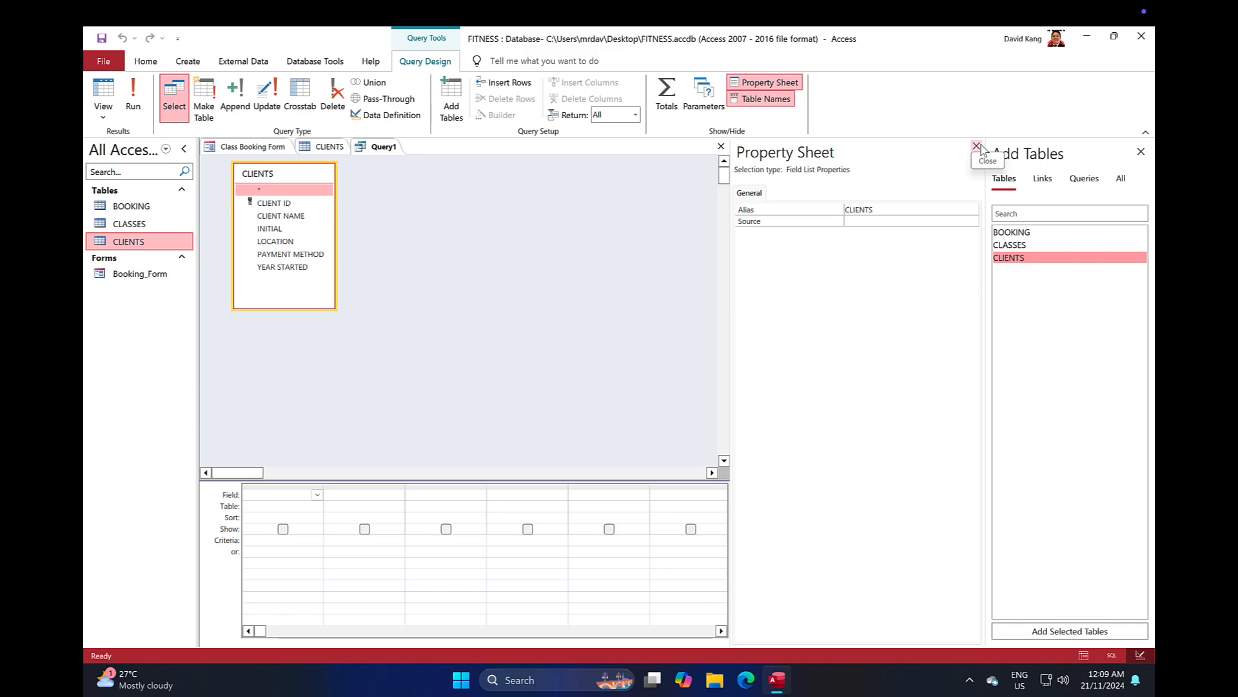
{"action": "left_click", "coordinate": [977, 146]}
{"action": "left_click", "coordinate": [1141, 153]}
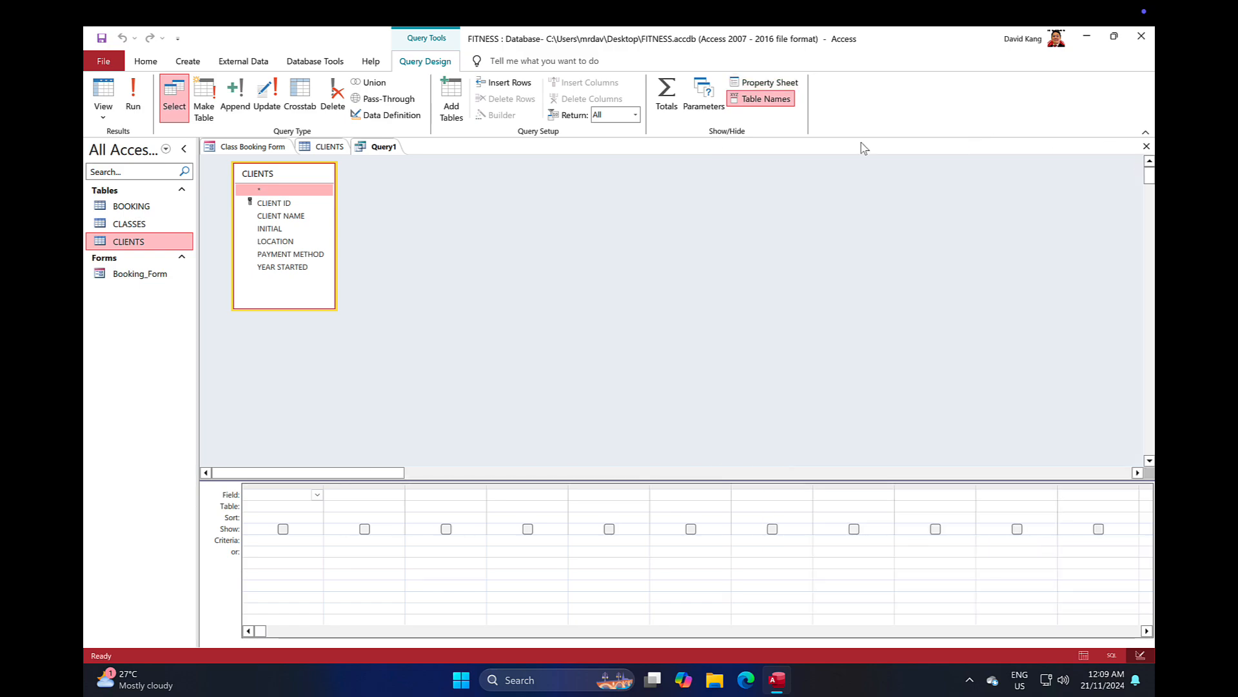
{"action": "left_click_drag", "start_coordinate": [291, 180], "coordinate": [422, 189]}
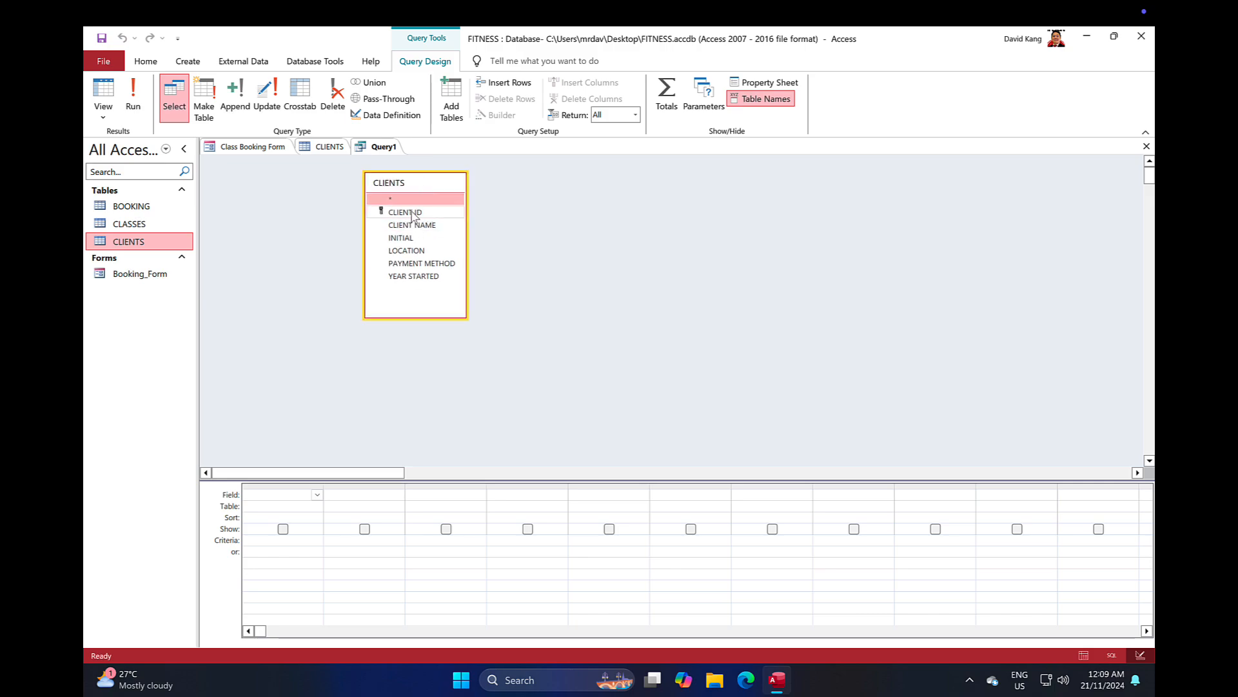
Add CLIENT ID, CLIENT NAME, INITIAL, LOCATION, PAYMENT METHOD and YEAR STARTED from CLIENTS to the query.
{"action": "double_click", "coordinate": [413, 213]}
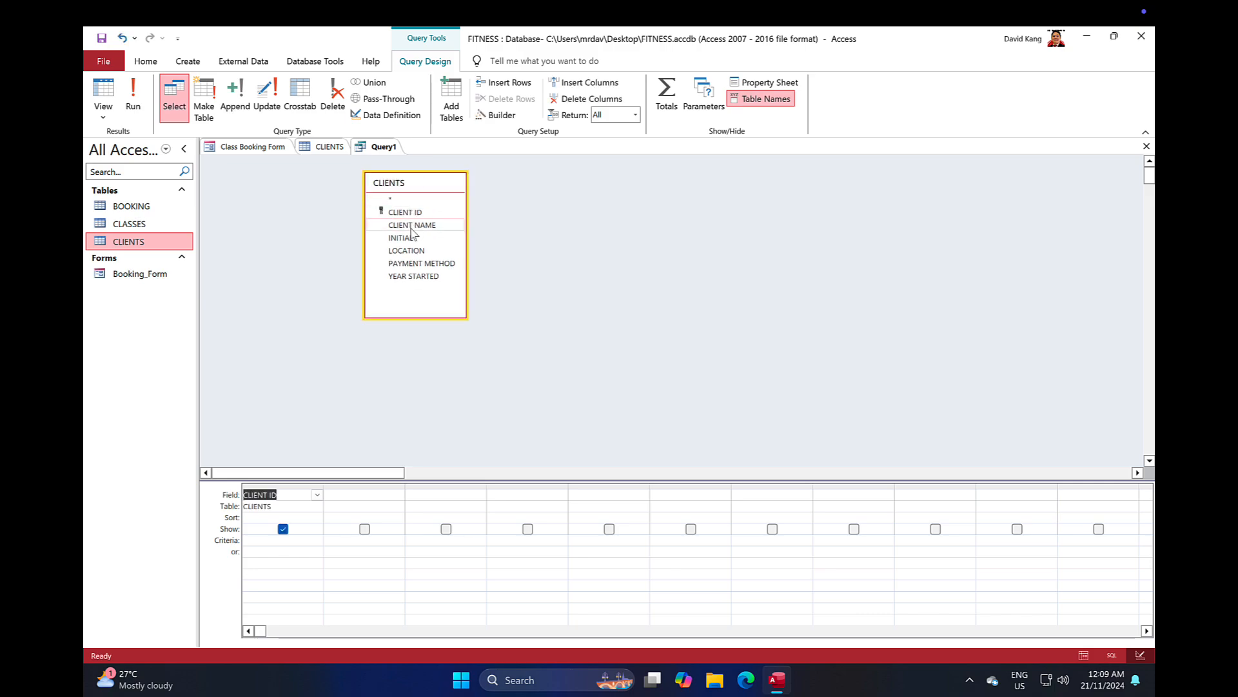
{"action": "double_click", "coordinate": [423, 225]}
{"action": "double_click", "coordinate": [416, 239]}
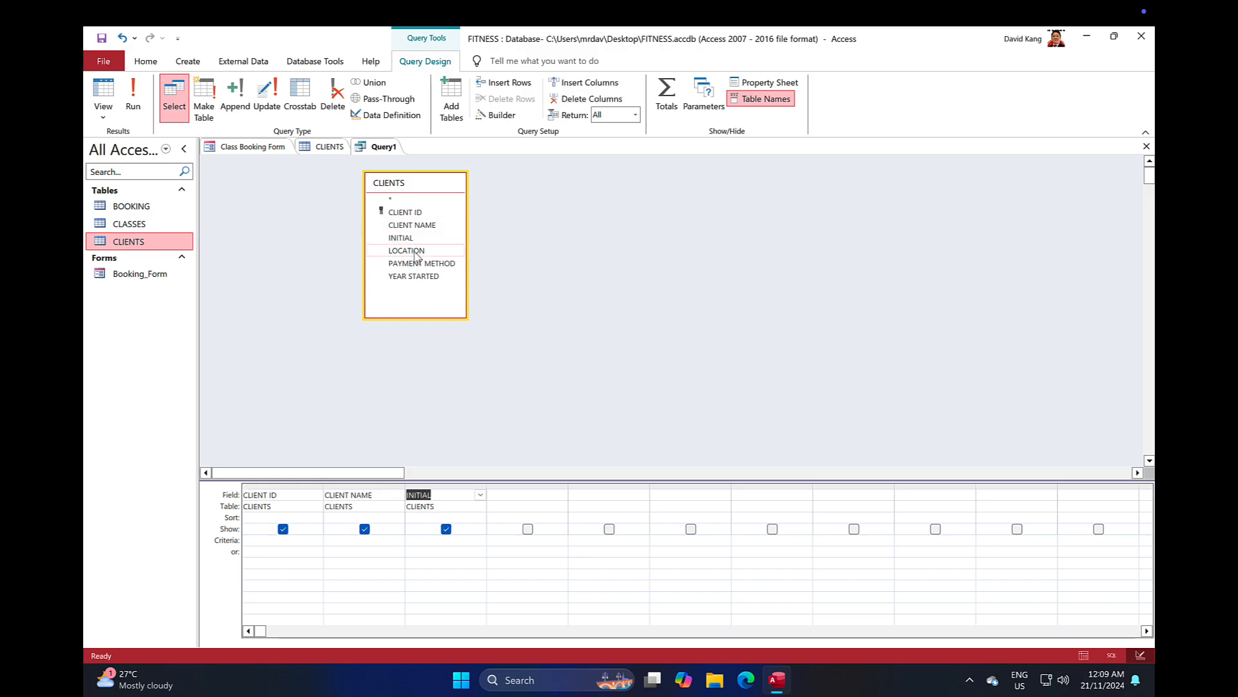
{"action": "double_click", "coordinate": [416, 251]}
{"action": "double_click", "coordinate": [419, 265]}
{"action": "left_click", "coordinate": [416, 277]}
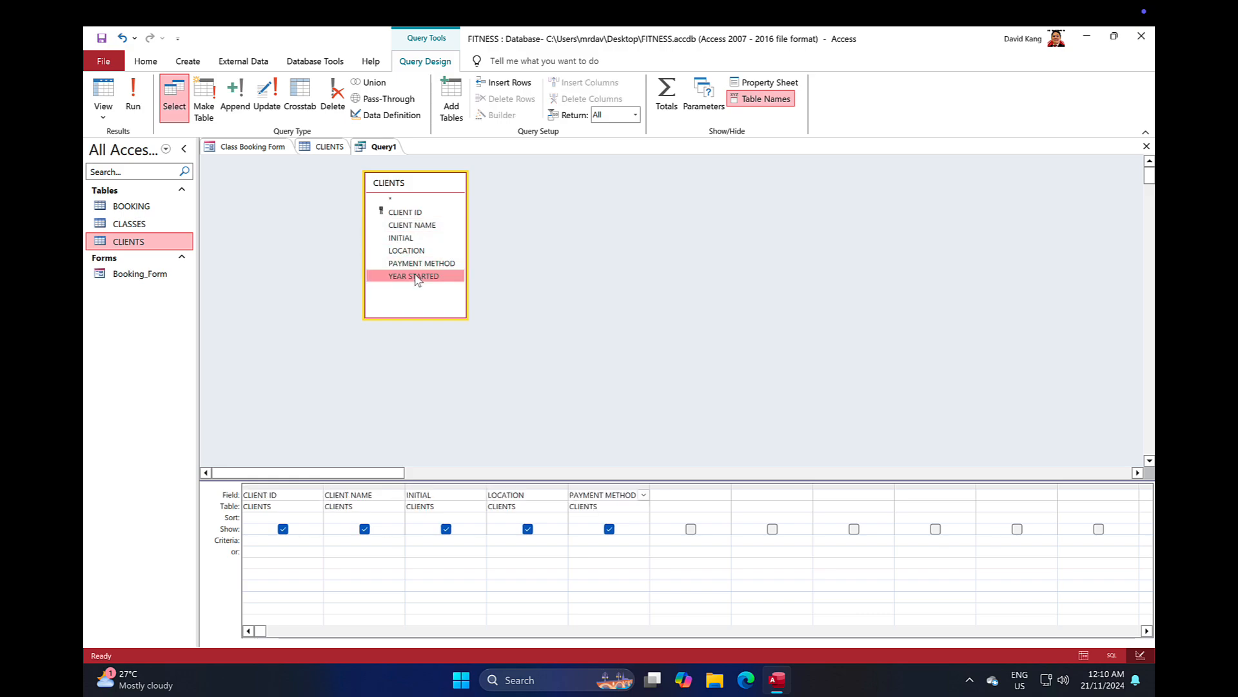
{"action": "double_click", "coordinate": [416, 277]}
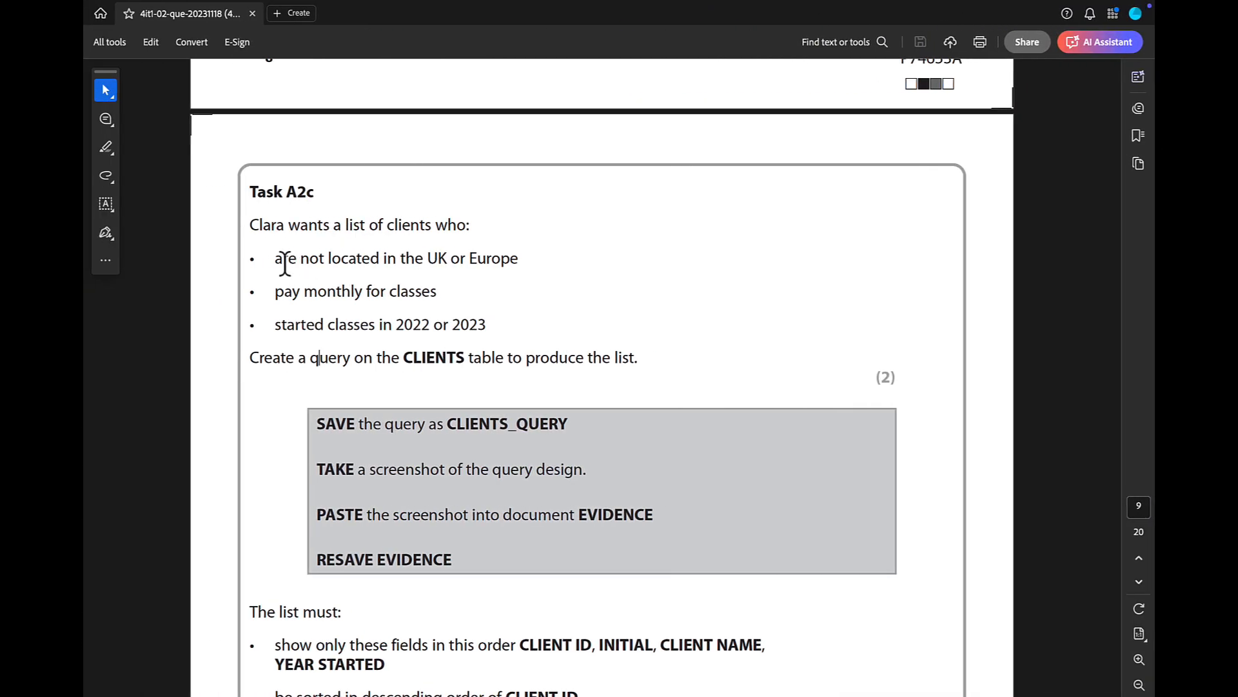
Check the location requirement against the CLIENTS data and set the query's LOCATION criterion to Other.
{"action": "left_click_drag", "start_coordinate": [273, 258], "coordinate": [389, 264]}
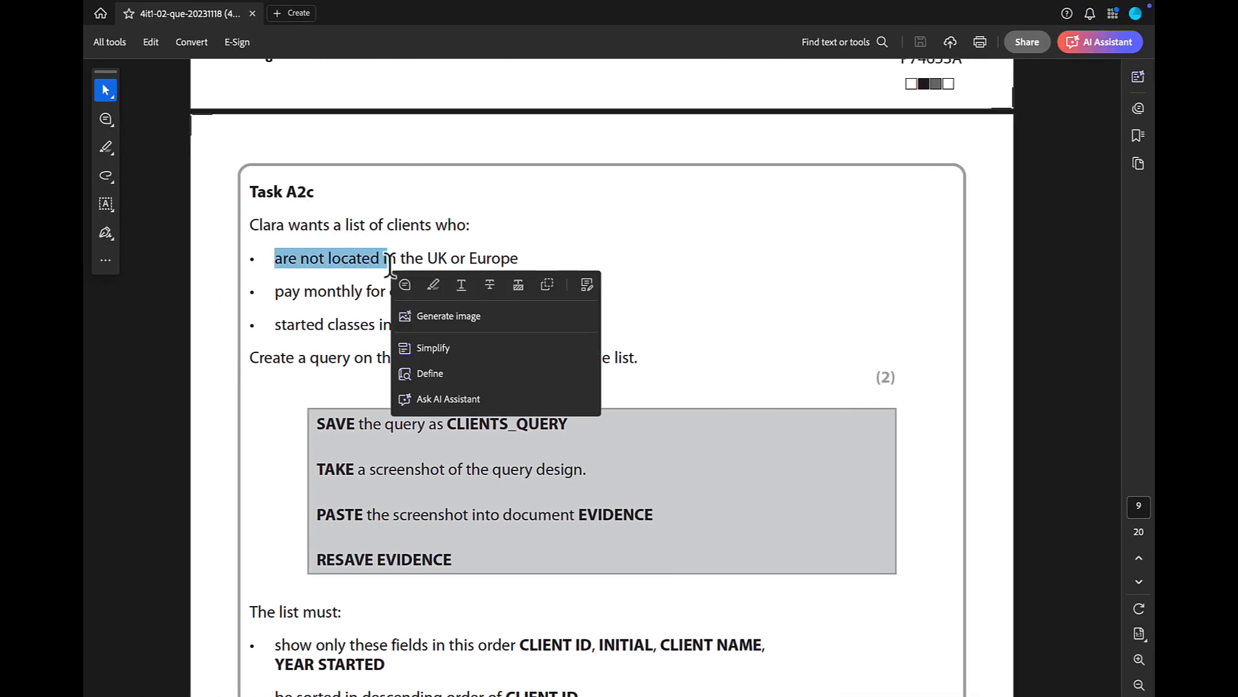
{"action": "left_click", "coordinate": [374, 267]}
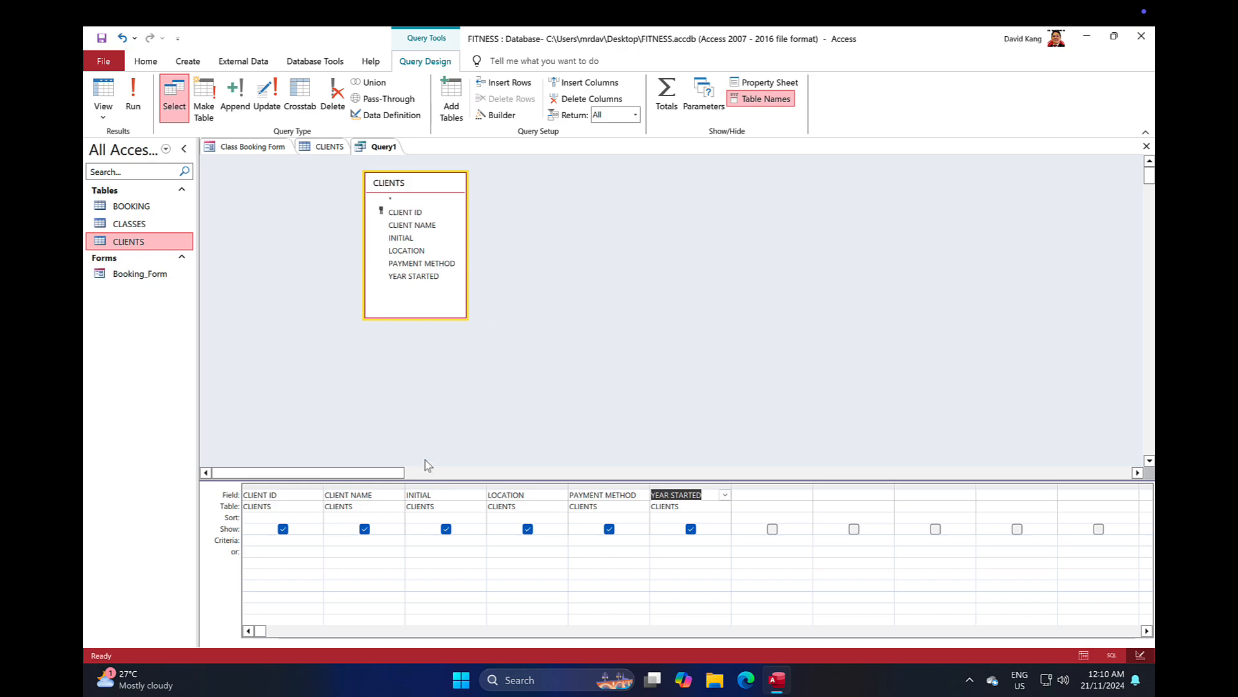
{"action": "left_click", "coordinate": [332, 150]}
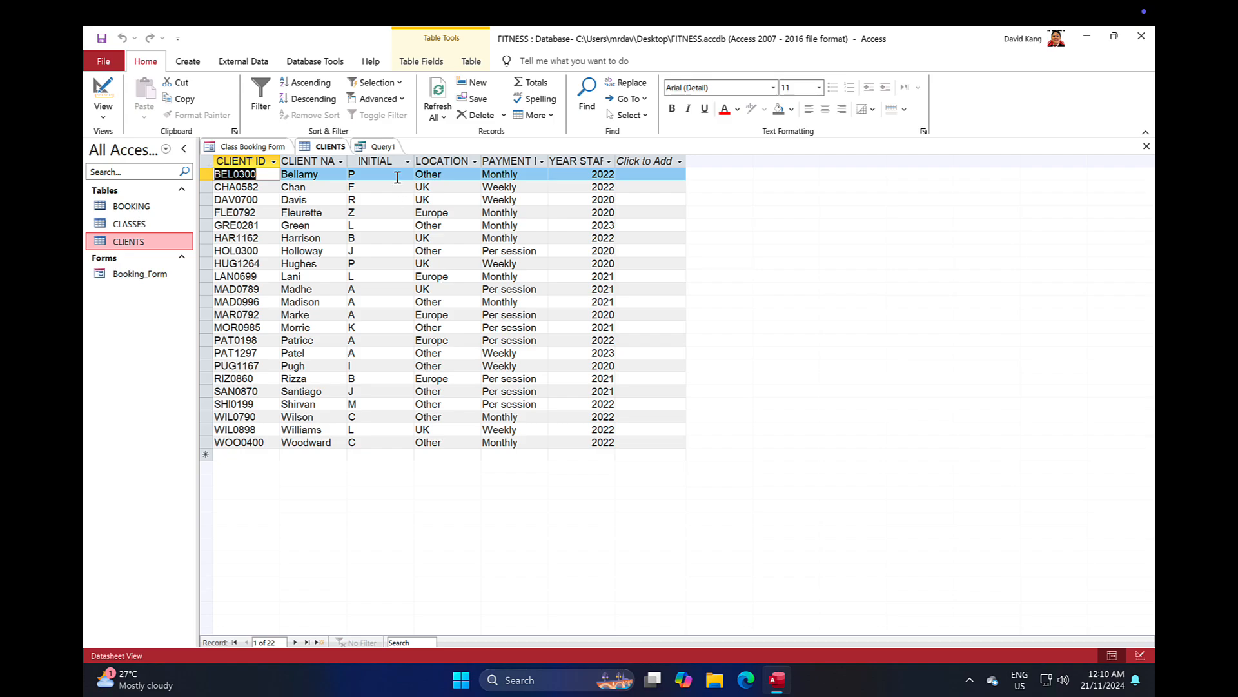
{"action": "left_click", "coordinate": [374, 147]}
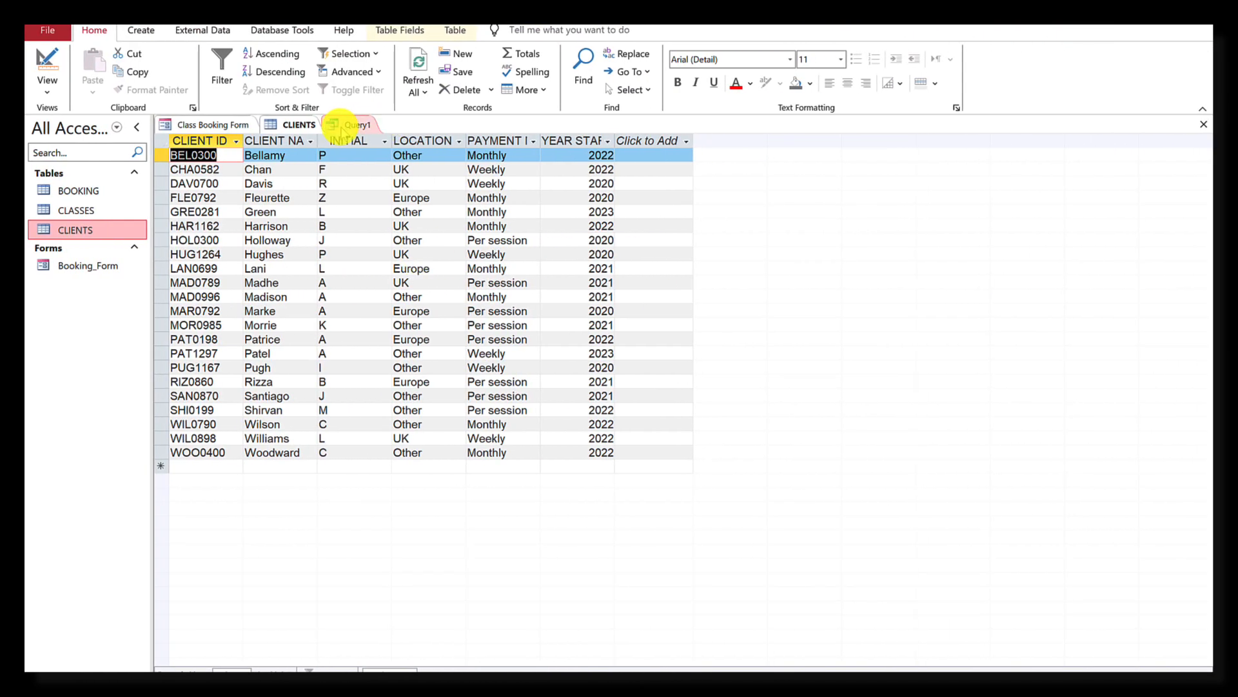
{"action": "left_click", "coordinate": [342, 126]}
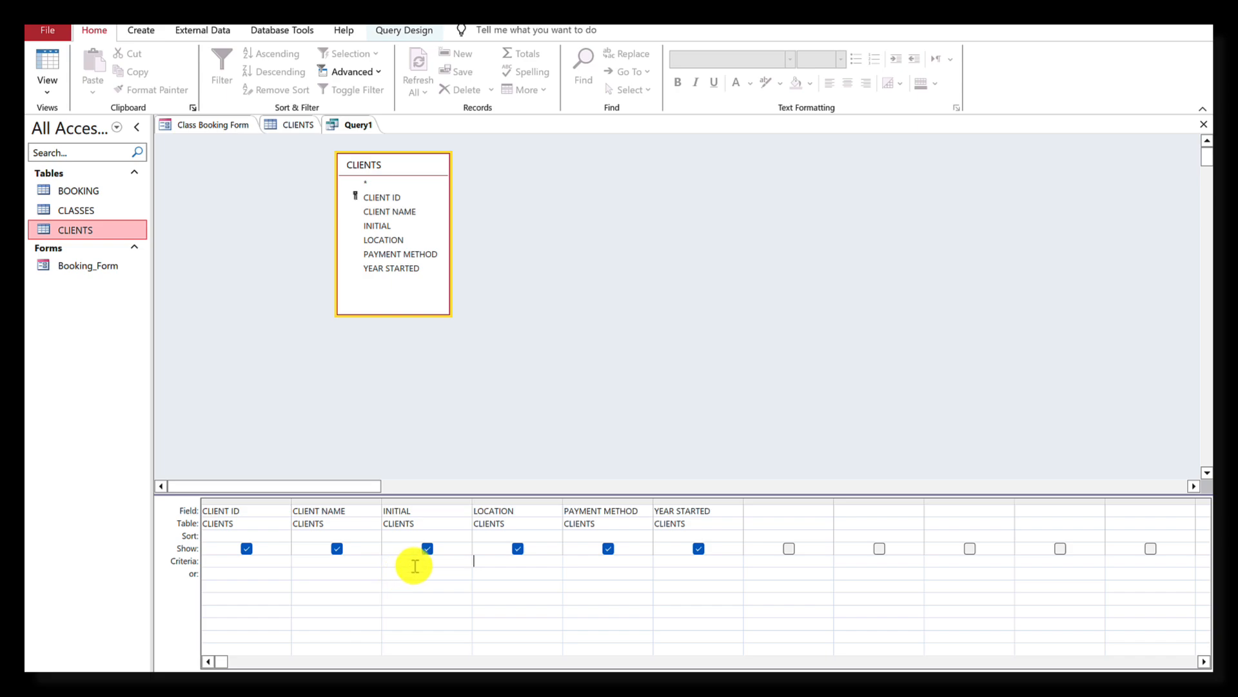
{"action": "left_click", "coordinate": [415, 563]}
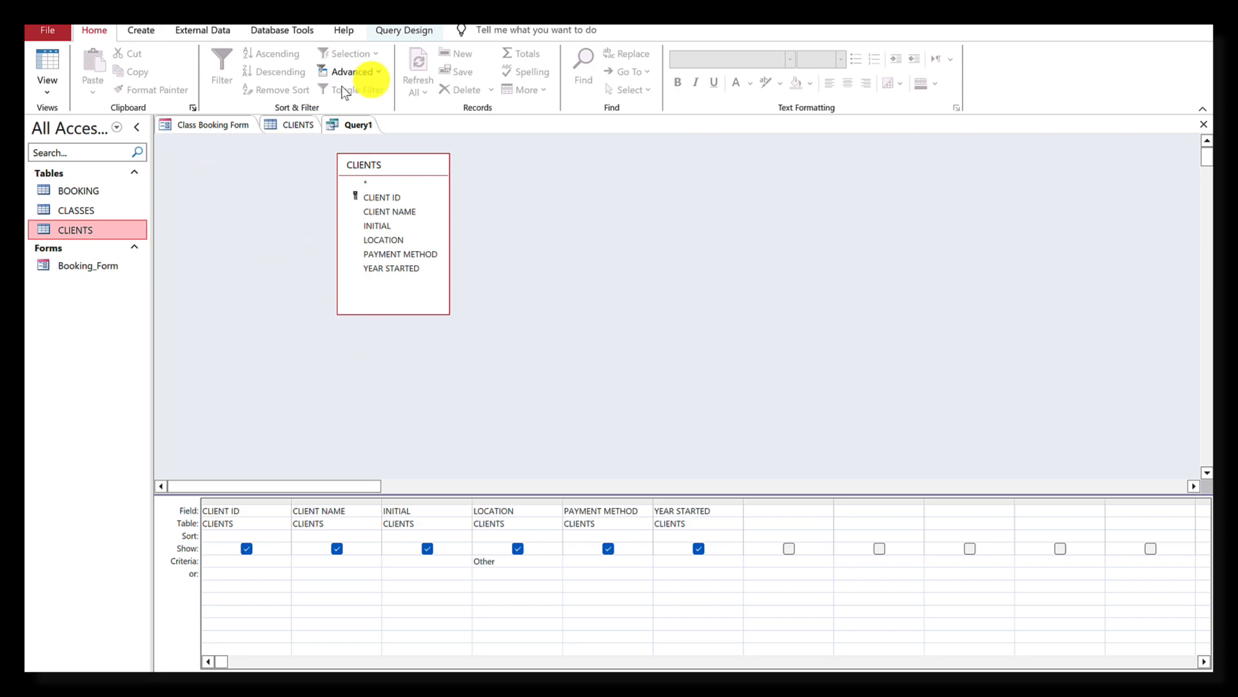
Run the query, compare its records with the CLIENTS table, and return to the query's design view.
{"action": "left_click", "coordinate": [391, 30]}
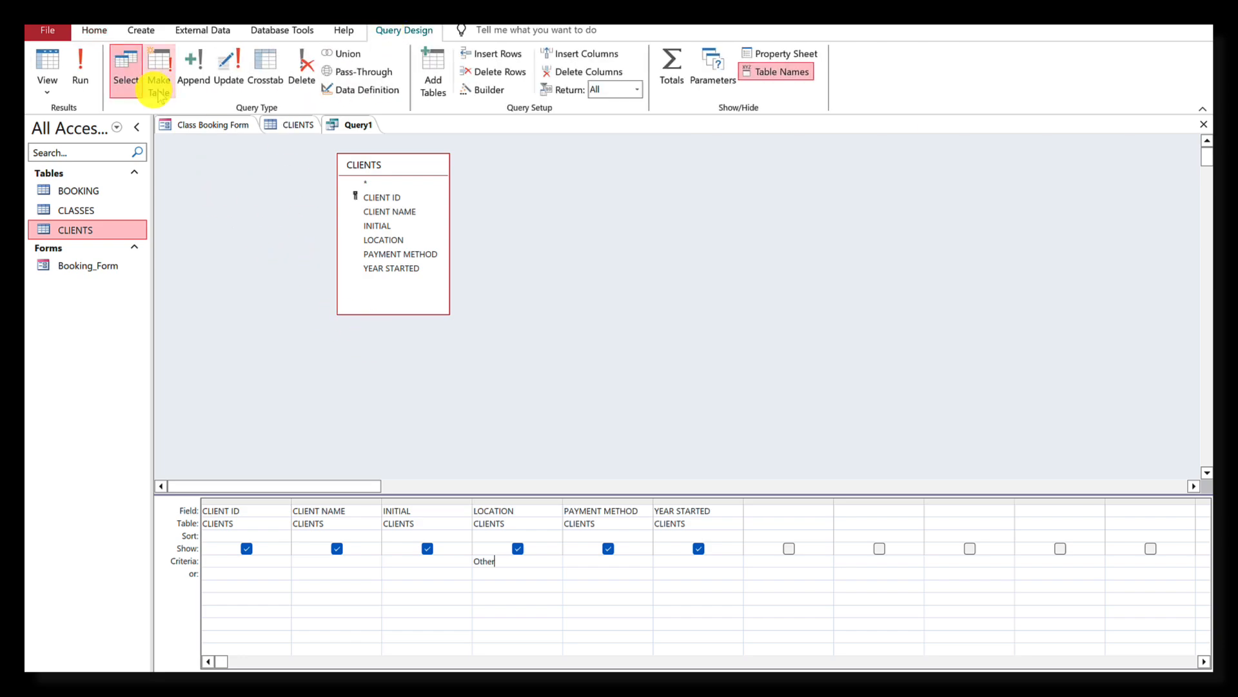
{"action": "left_click", "coordinate": [83, 78]}
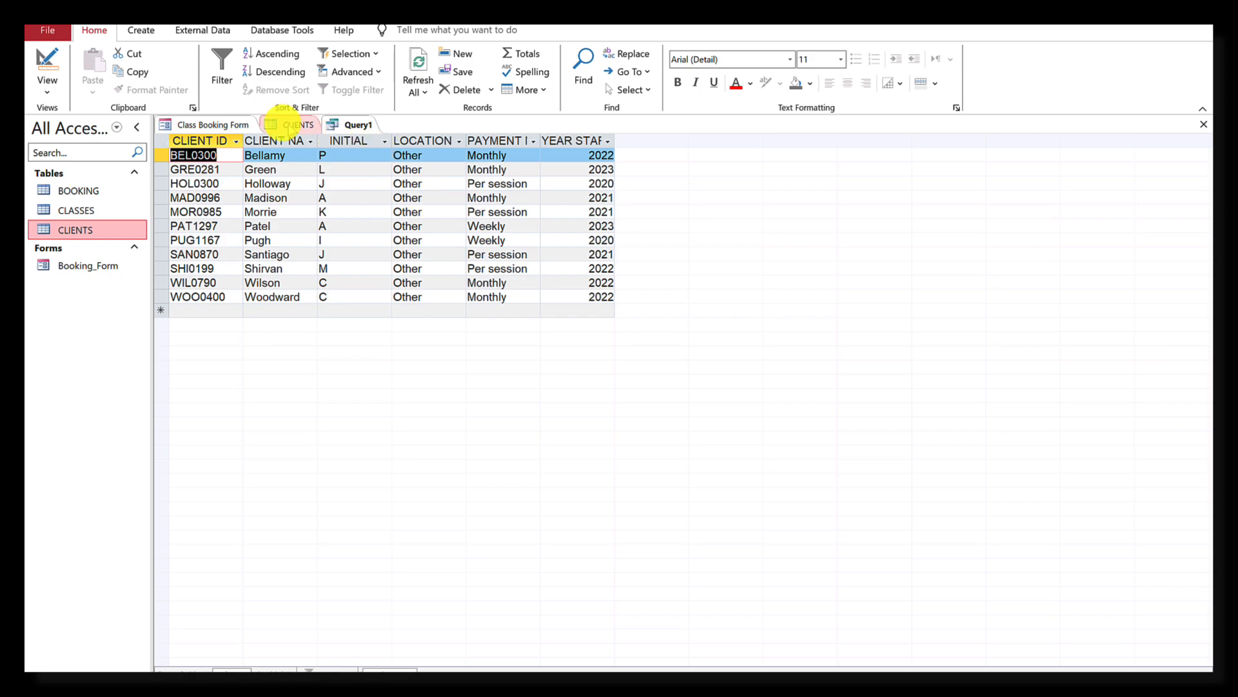
{"action": "left_click", "coordinate": [298, 125]}
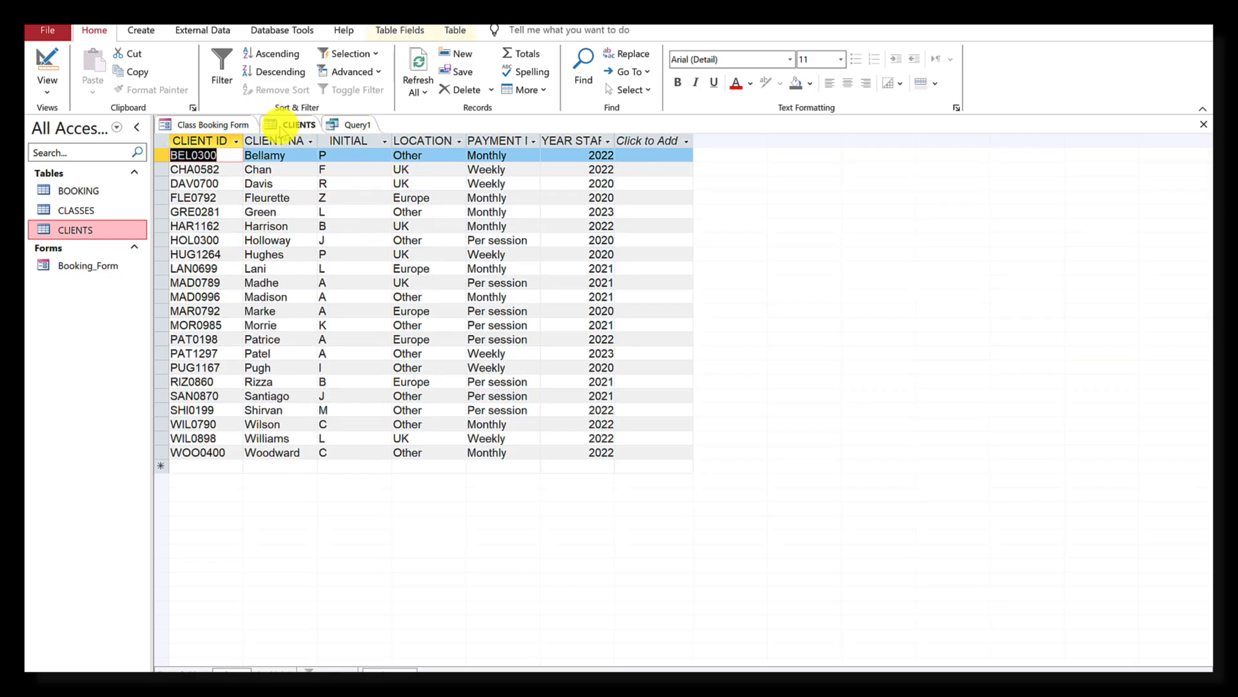
{"action": "left_click", "coordinate": [342, 124]}
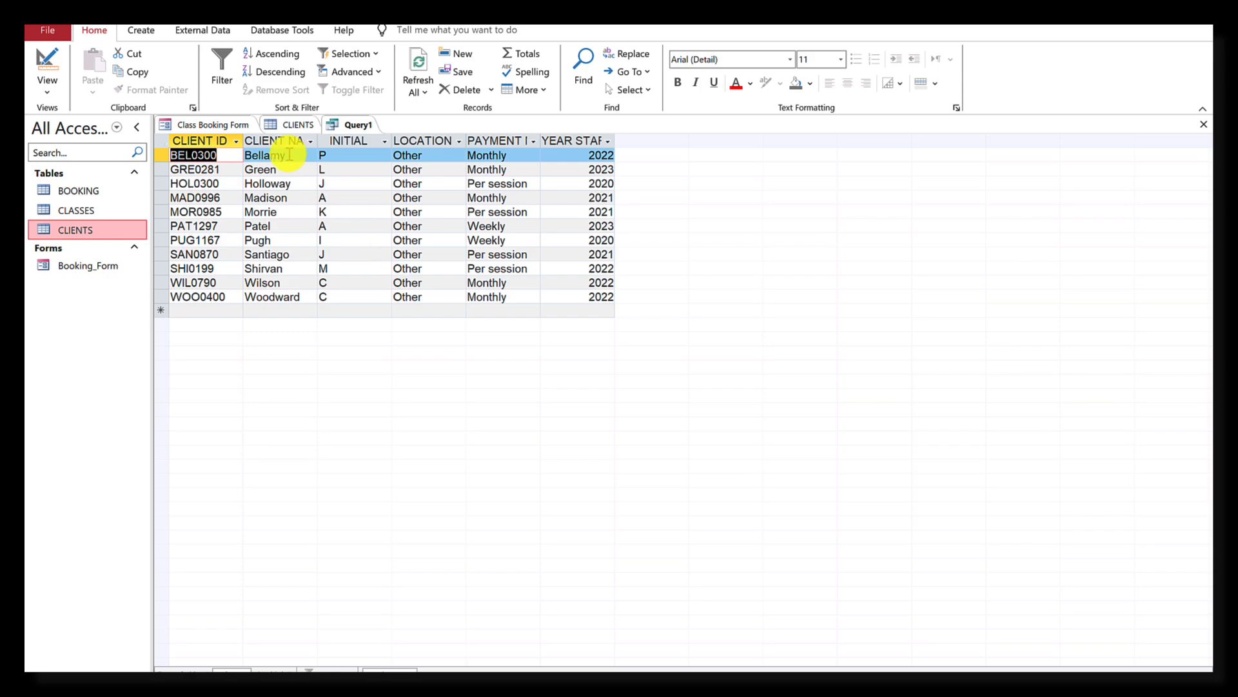
{"action": "left_click", "coordinate": [47, 81]}
{"action": "left_click", "coordinate": [84, 176]}
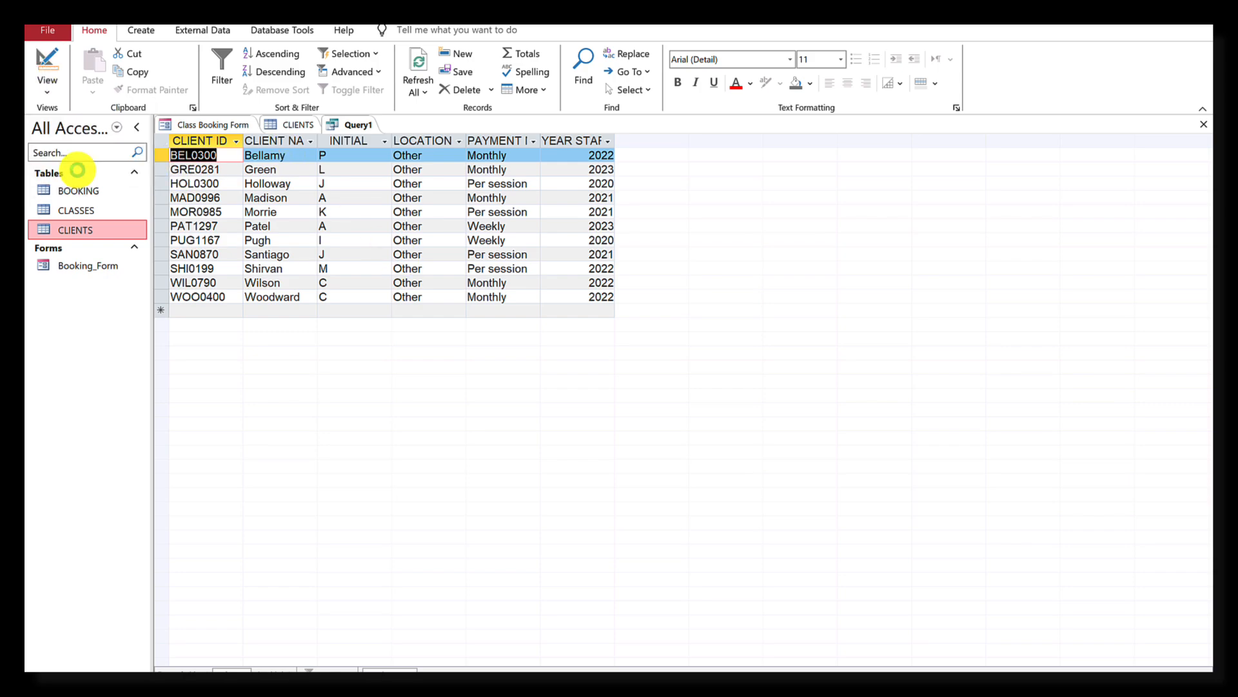
Check the payment requirement in the task brief and widen the PAYMENT METHOD column in the CLIENTS table.
{"action": "key", "text": "ctrl+super+Left"}
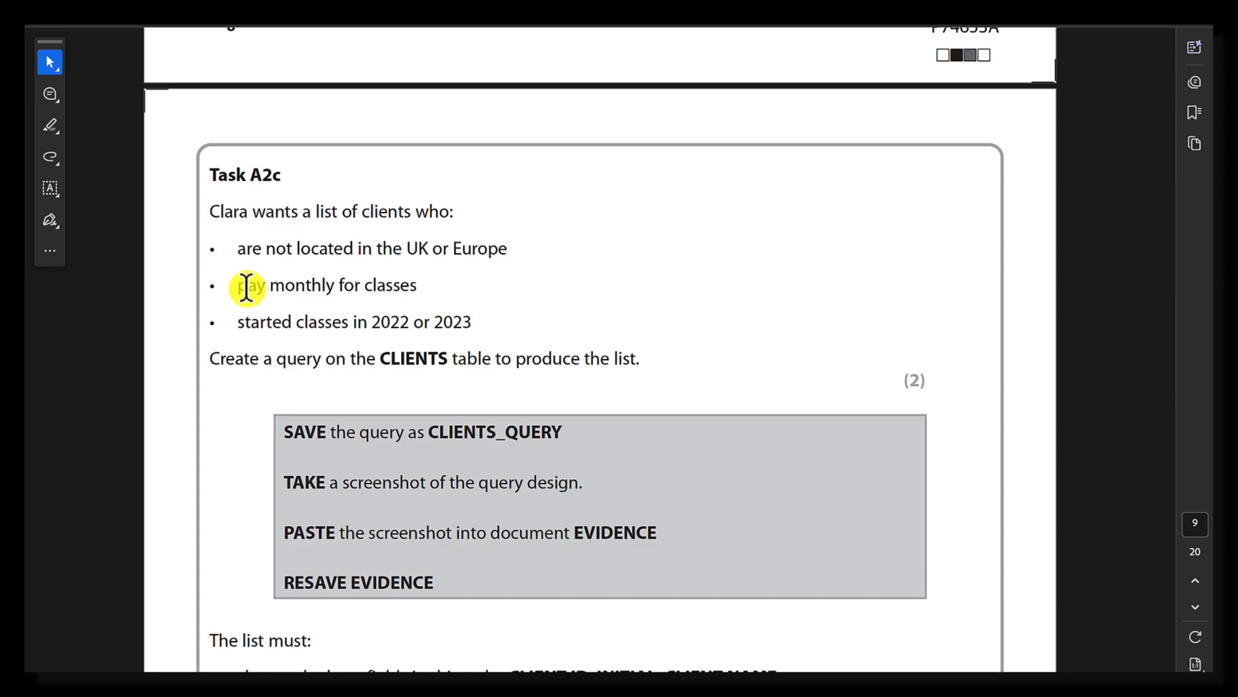
{"action": "left_click_drag", "start_coordinate": [238, 285], "coordinate": [335, 285]}
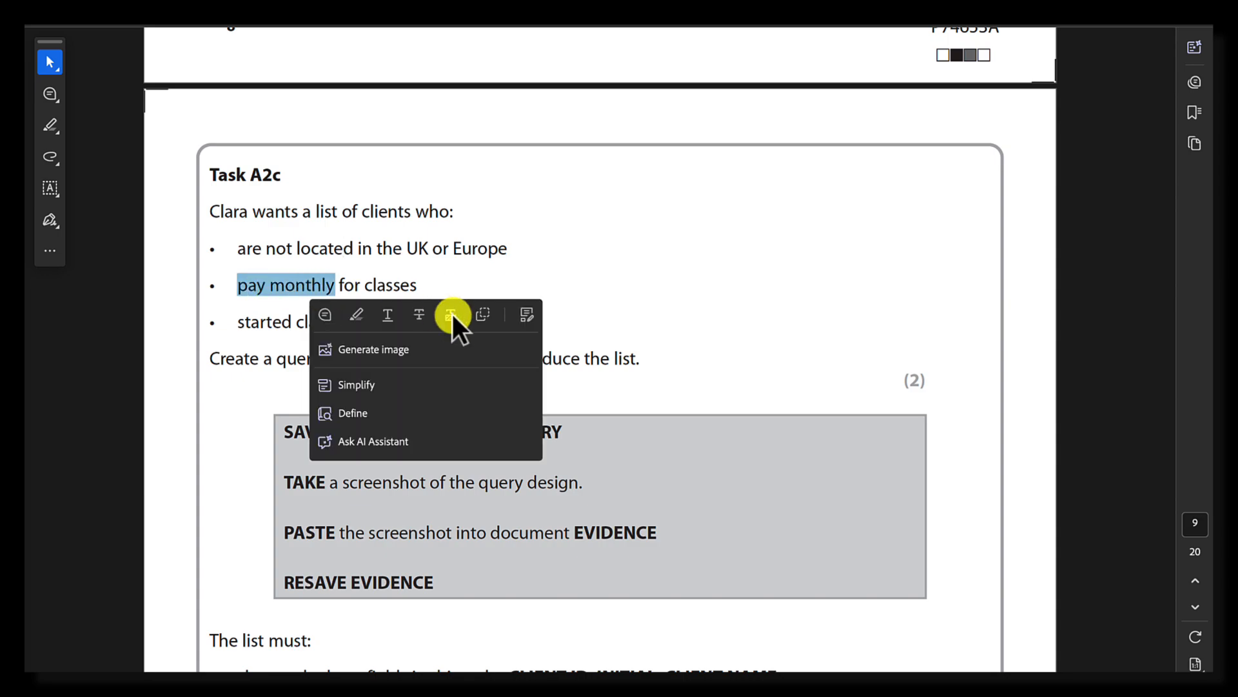
{"action": "left_click", "coordinate": [479, 265]}
{"action": "key", "text": "ctrl+Right"}
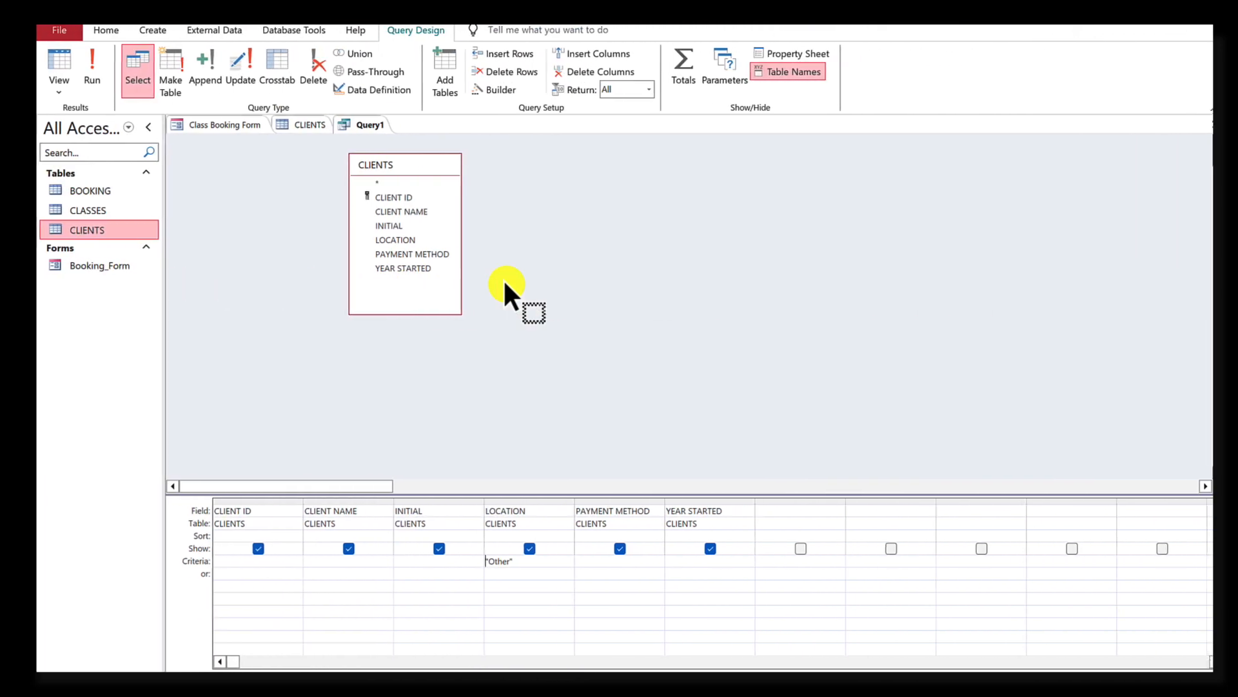
{"action": "left_click", "coordinate": [284, 124]}
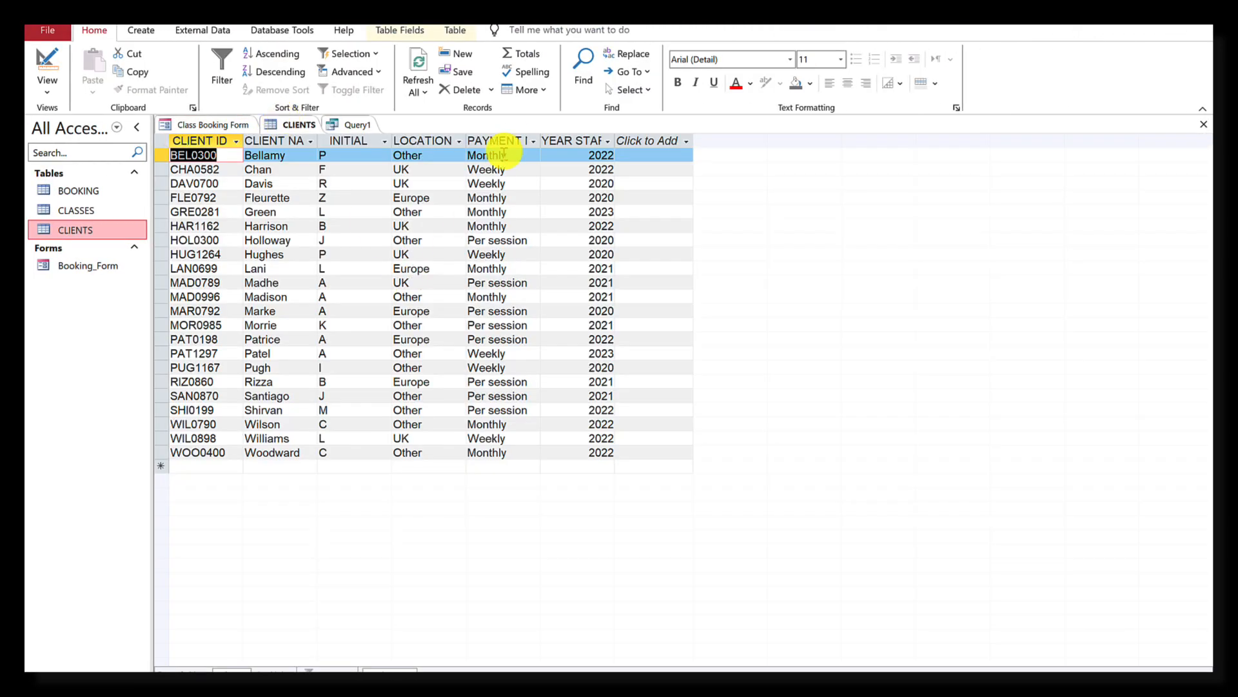
{"action": "left_click_drag", "start_coordinate": [540, 141], "coordinate": [606, 139]}
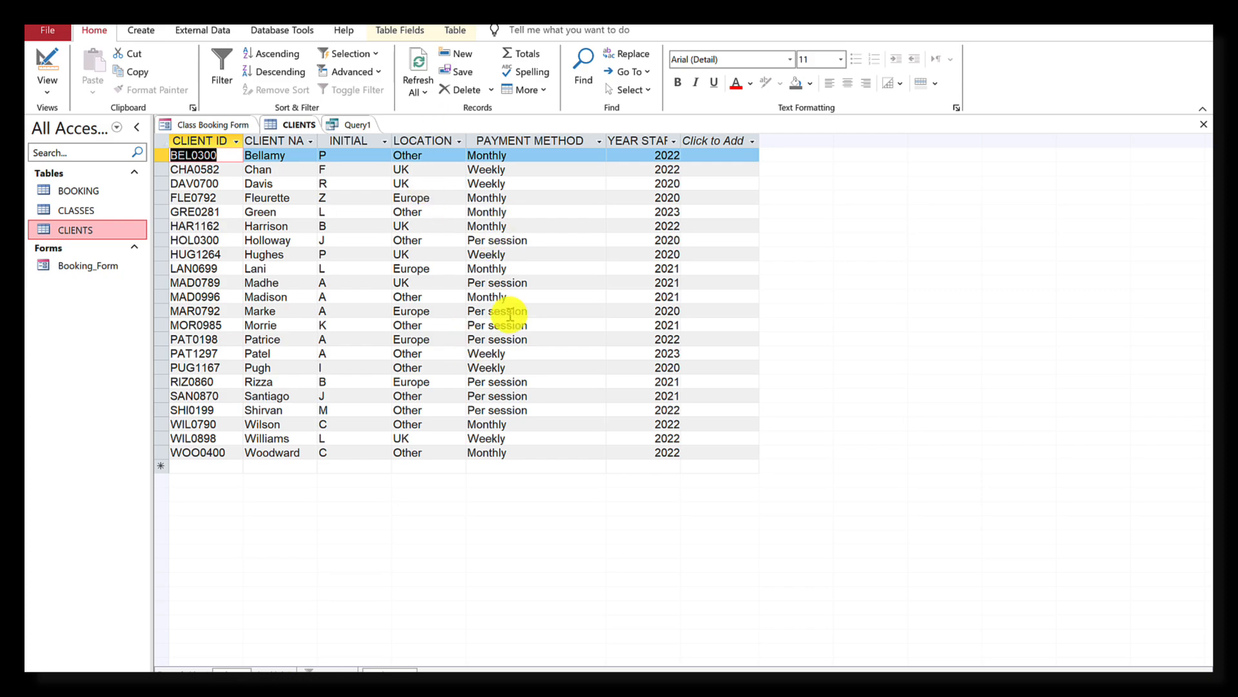
Set the query's PAYMENT METHOD criterion to Monthly.
{"action": "left_click", "coordinate": [354, 125]}
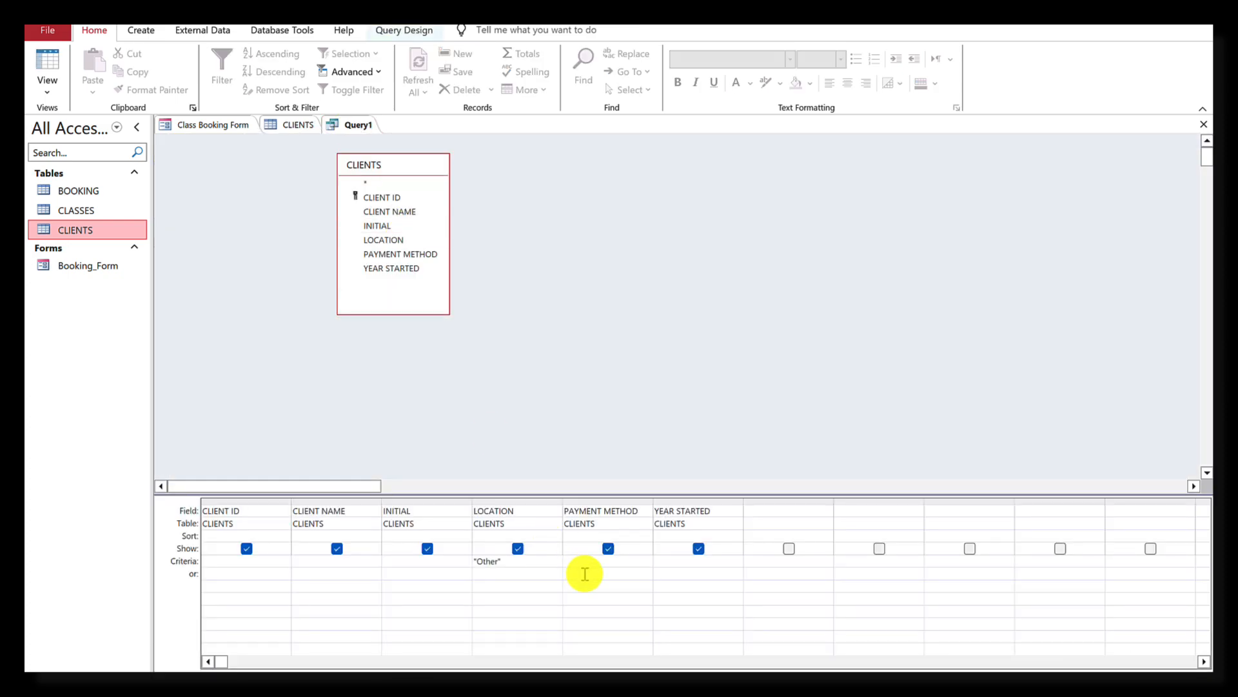
{"action": "left_click", "coordinate": [589, 566]}
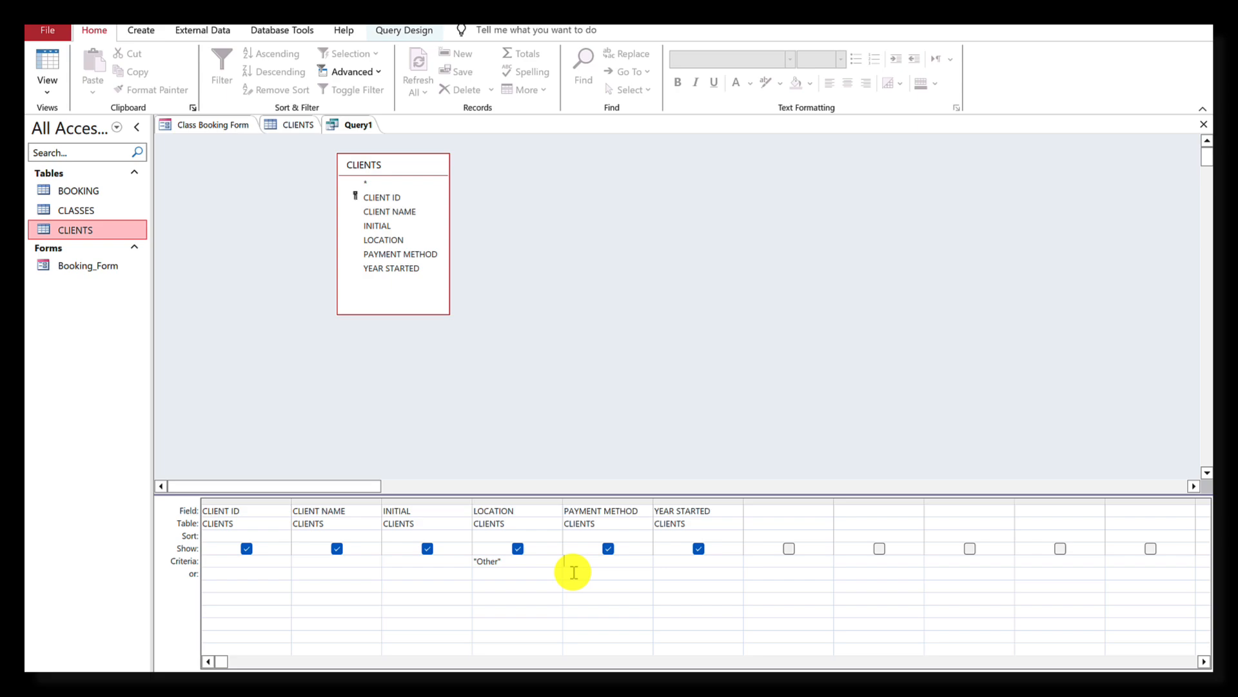
{"action": "type", "text": "Monthly"}
{"action": "key", "text": "Return"}
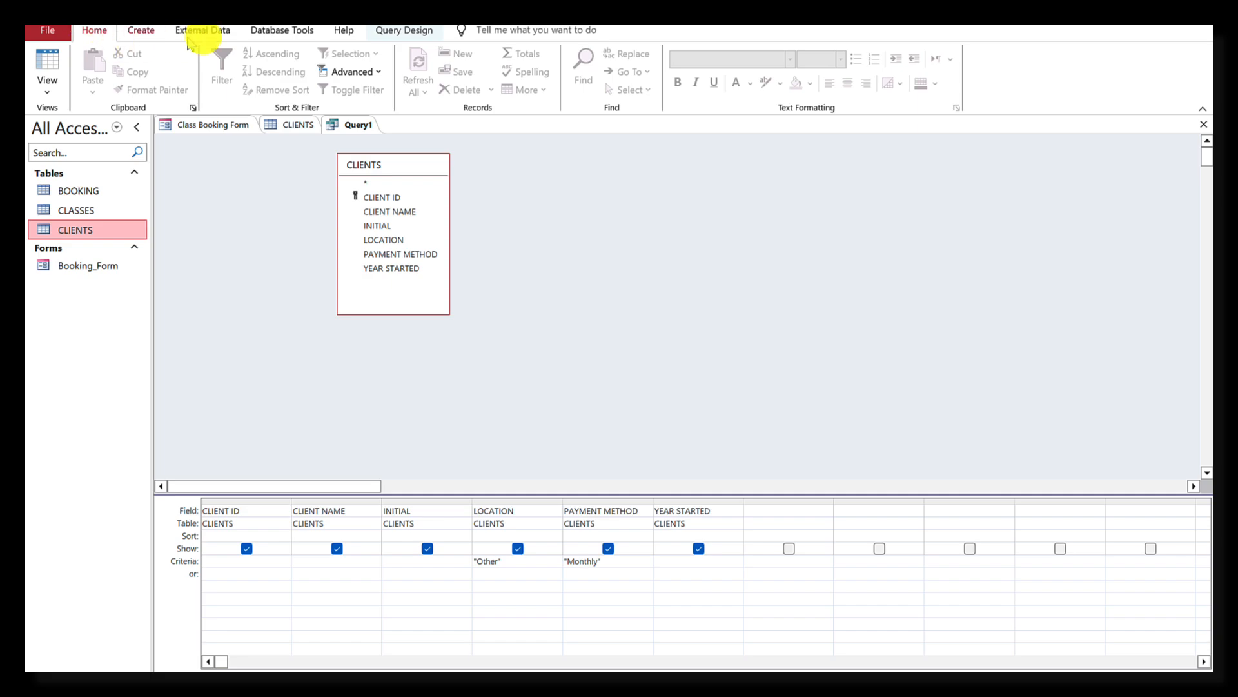
Run the query to check the records it returns and go back to the Task A2c brief.
{"action": "left_click", "coordinate": [389, 31]}
{"action": "left_click", "coordinate": [82, 62]}
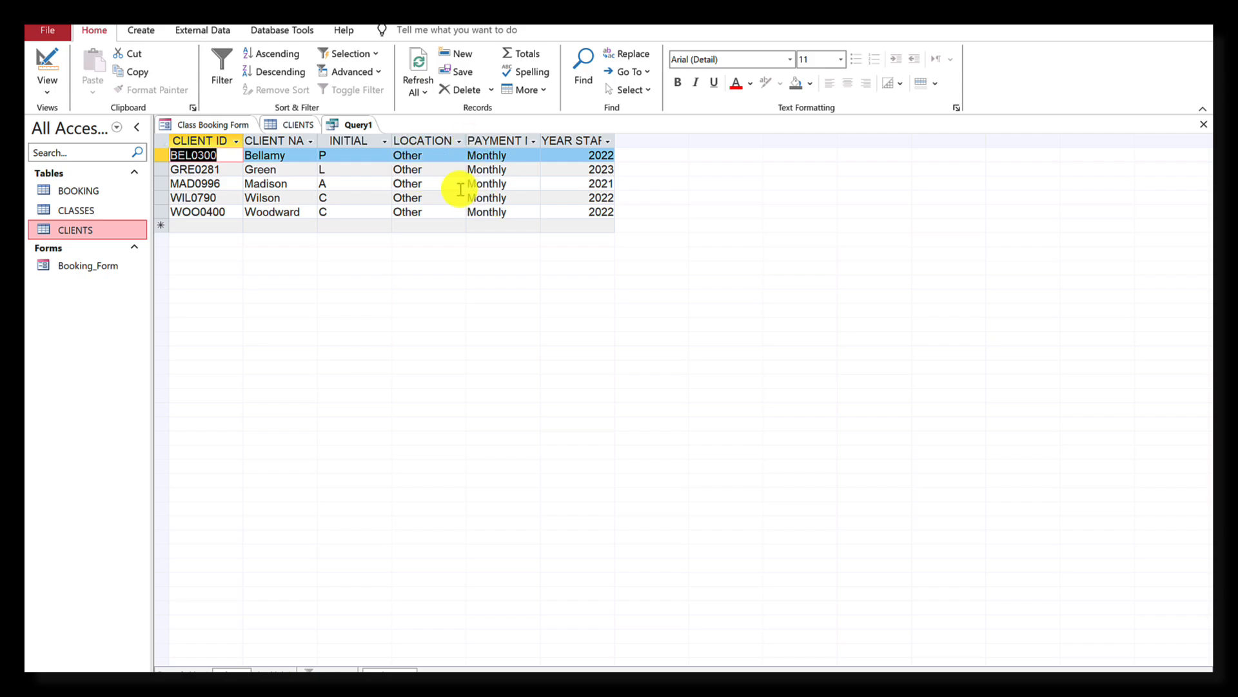
{"action": "key", "text": "ctrl+Left"}
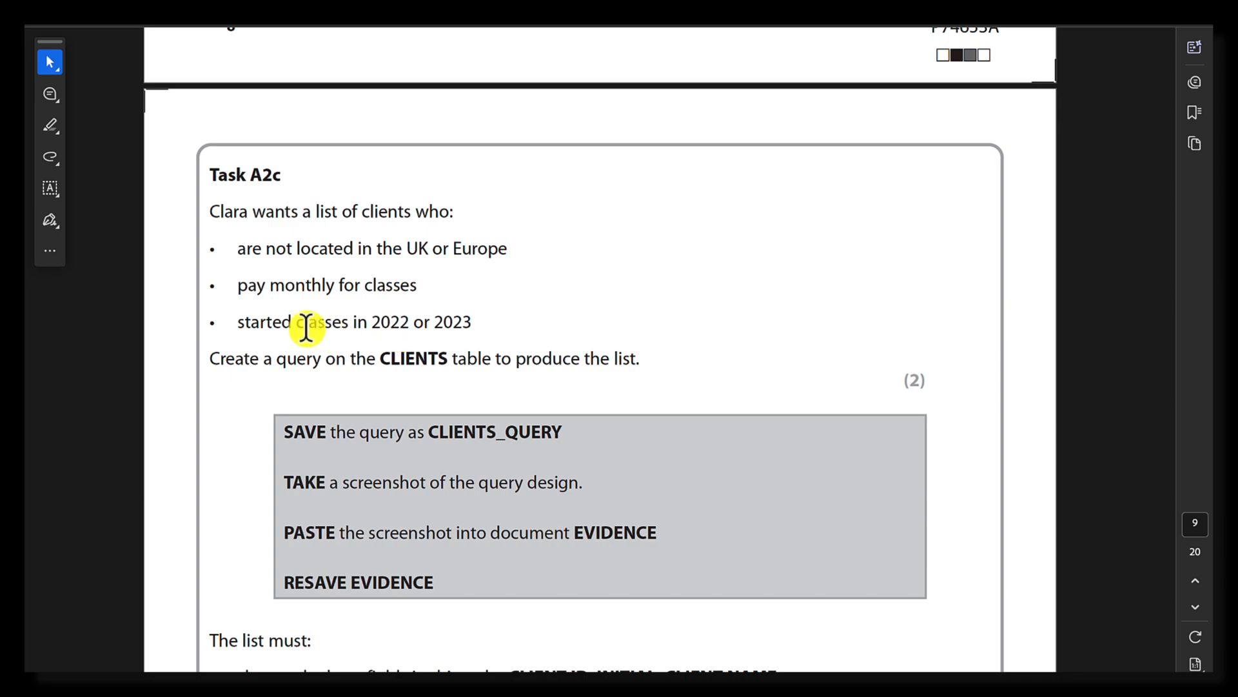
Check the start-year requirement in the task brief and set the query's YEAR STARTED criteria to 2022 or 2023.
{"action": "left_click_drag", "start_coordinate": [238, 322], "coordinate": [321, 321]}
{"action": "left_click", "coordinate": [393, 315]}
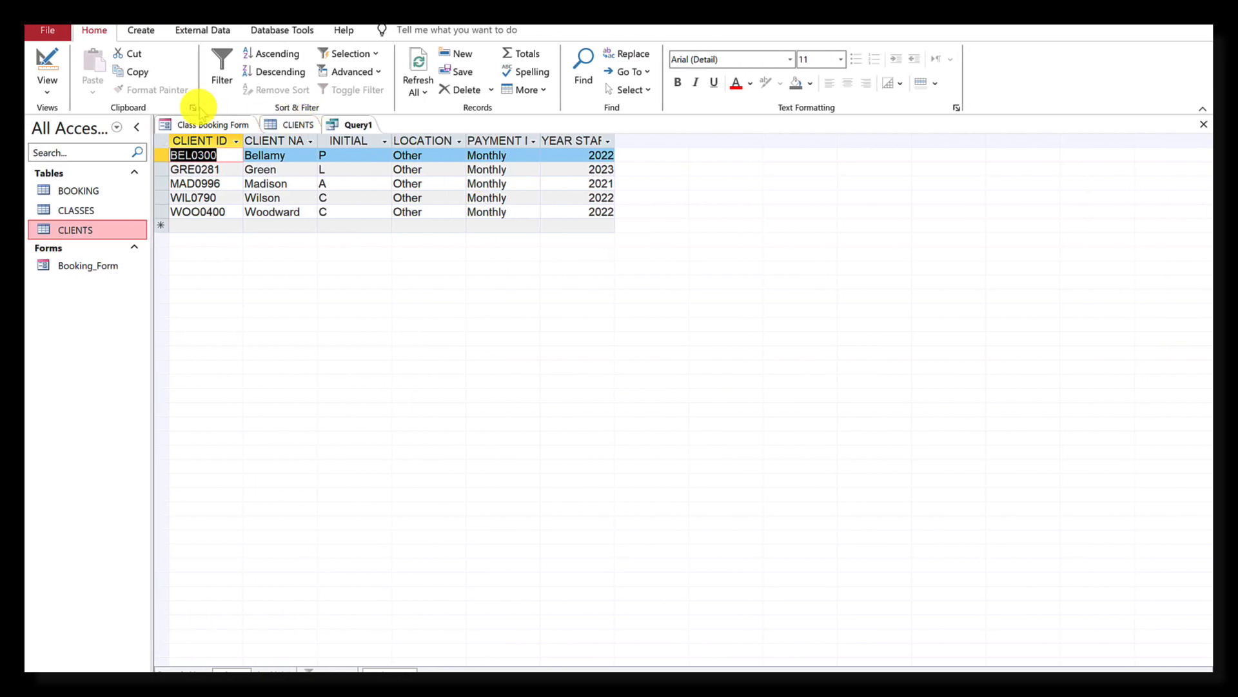
{"action": "left_click", "coordinate": [47, 87]}
{"action": "left_click", "coordinate": [67, 174]}
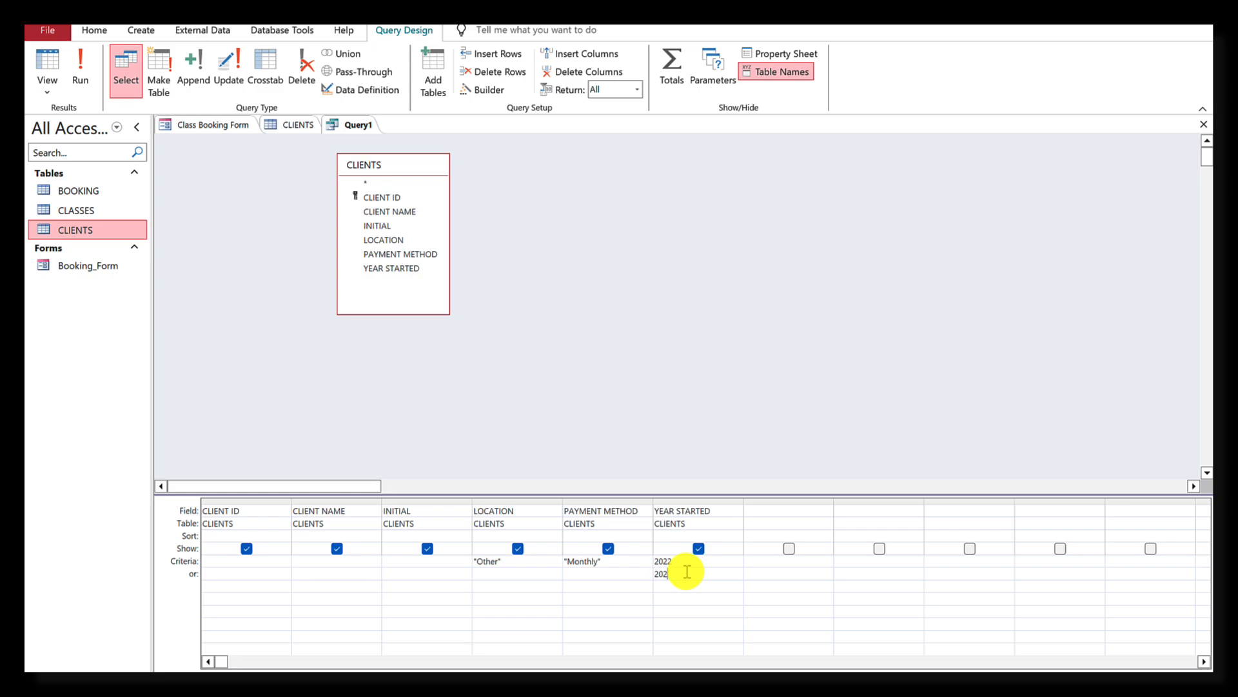
{"action": "type", "text": "3"}
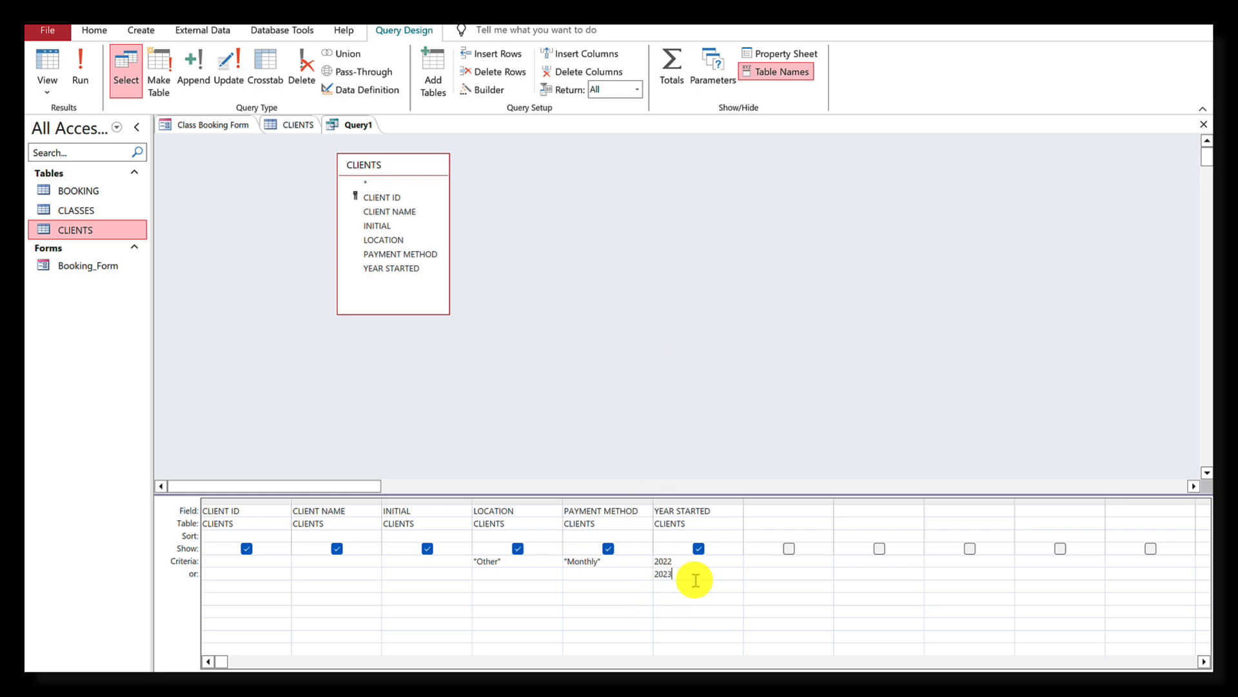
{"action": "left_click", "coordinate": [684, 588]}
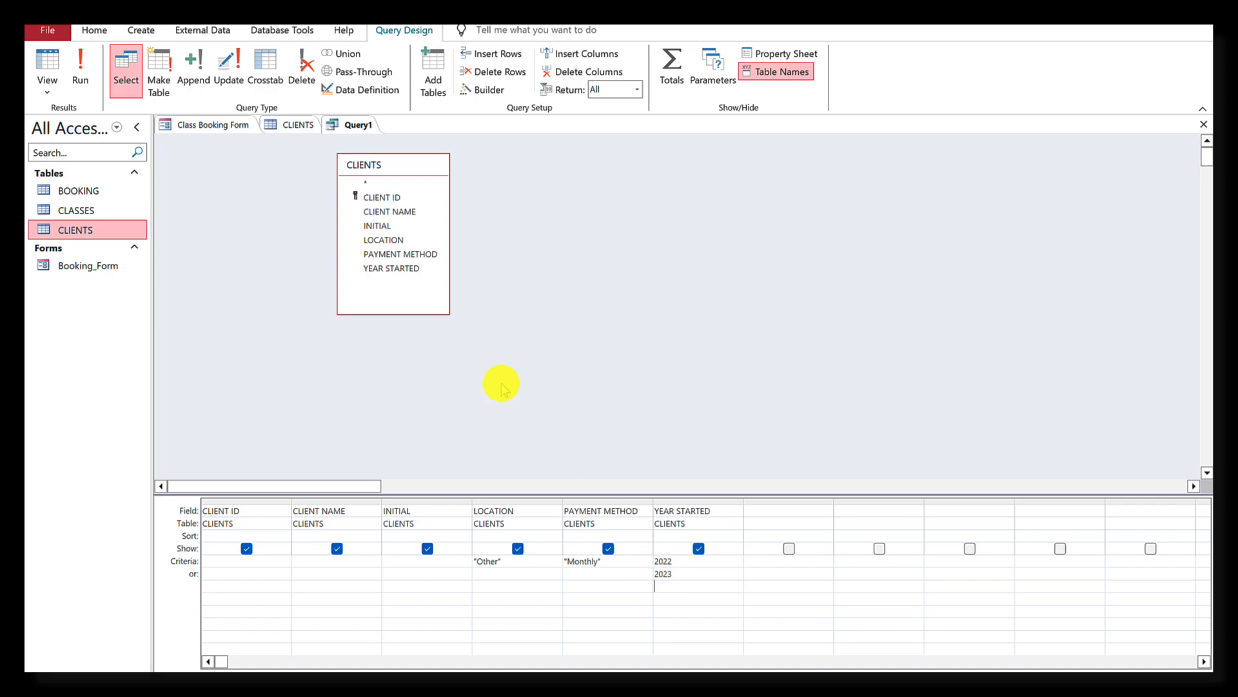
Run the query, widen the YEAR STARTED column to show its full heading, and go back to the task brief.
{"action": "left_click", "coordinate": [79, 65]}
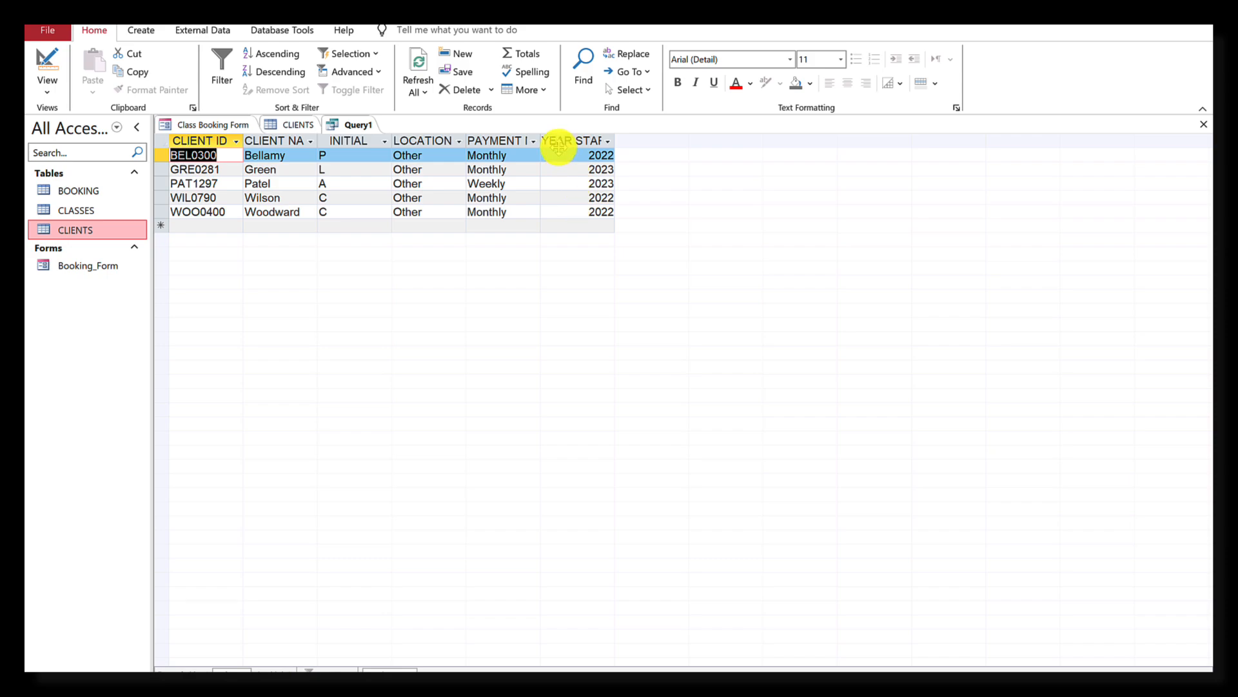
{"action": "left_click_drag", "start_coordinate": [615, 140], "coordinate": [640, 140]}
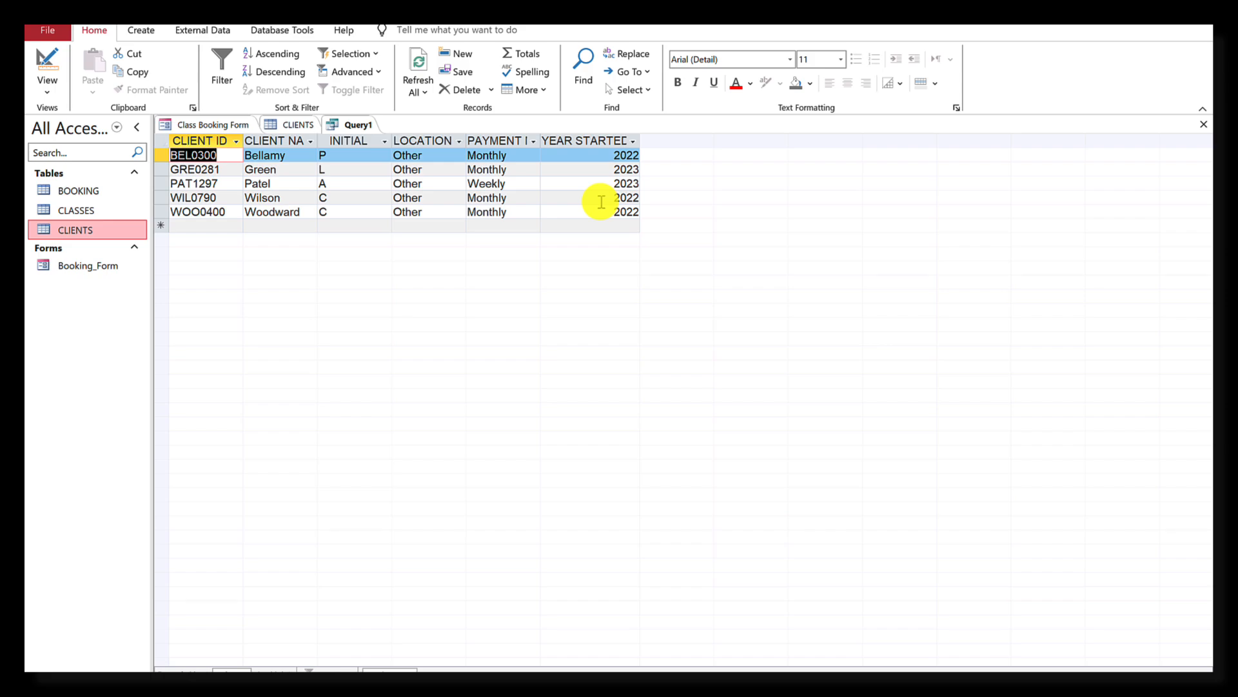
{"action": "key", "text": "ctrl+Left"}
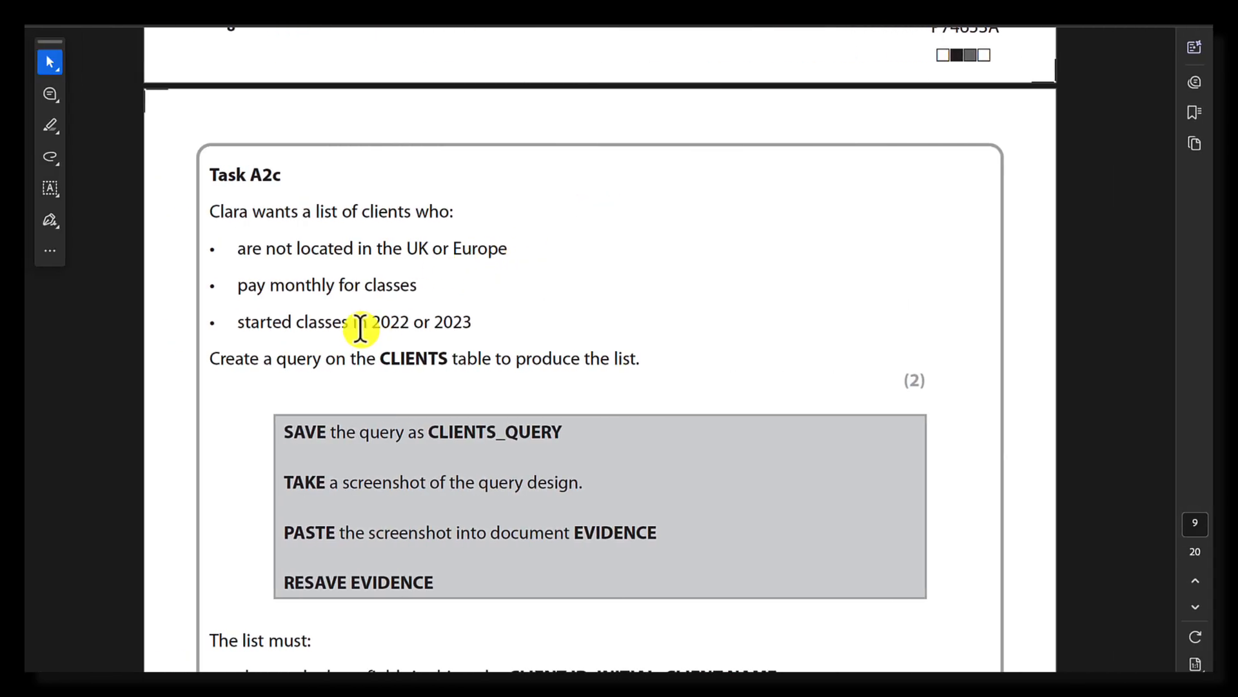
Check the required query name in the brief and save the query as CLIENTS_QUERY.
{"action": "scroll", "coordinate": [282, 305], "scroll_direction": "down", "scroll_amount": 3}
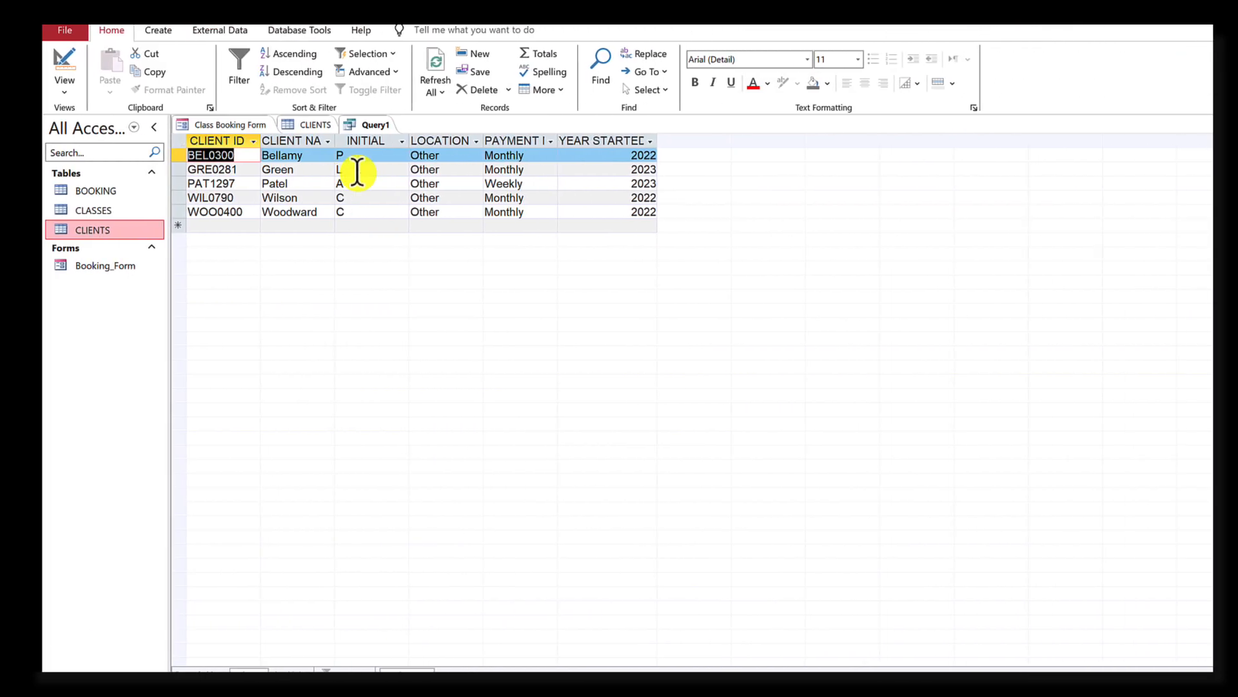
{"action": "right_click", "coordinate": [351, 125]}
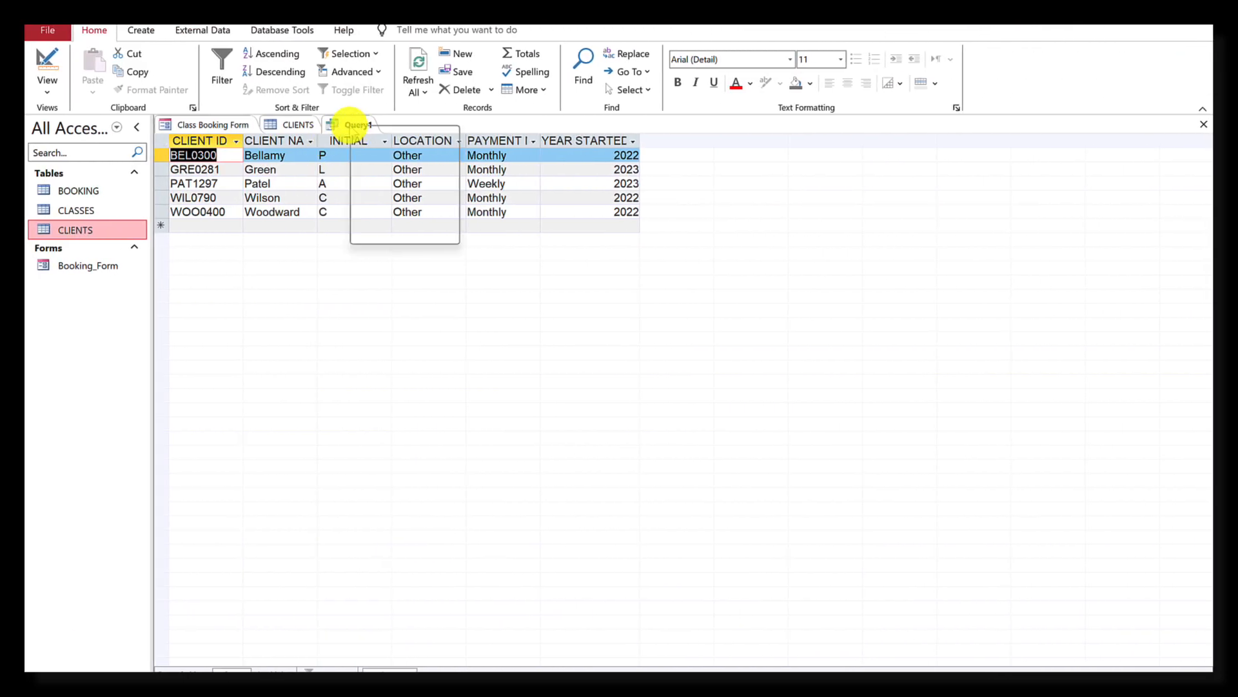
{"action": "left_click", "coordinate": [360, 136]}
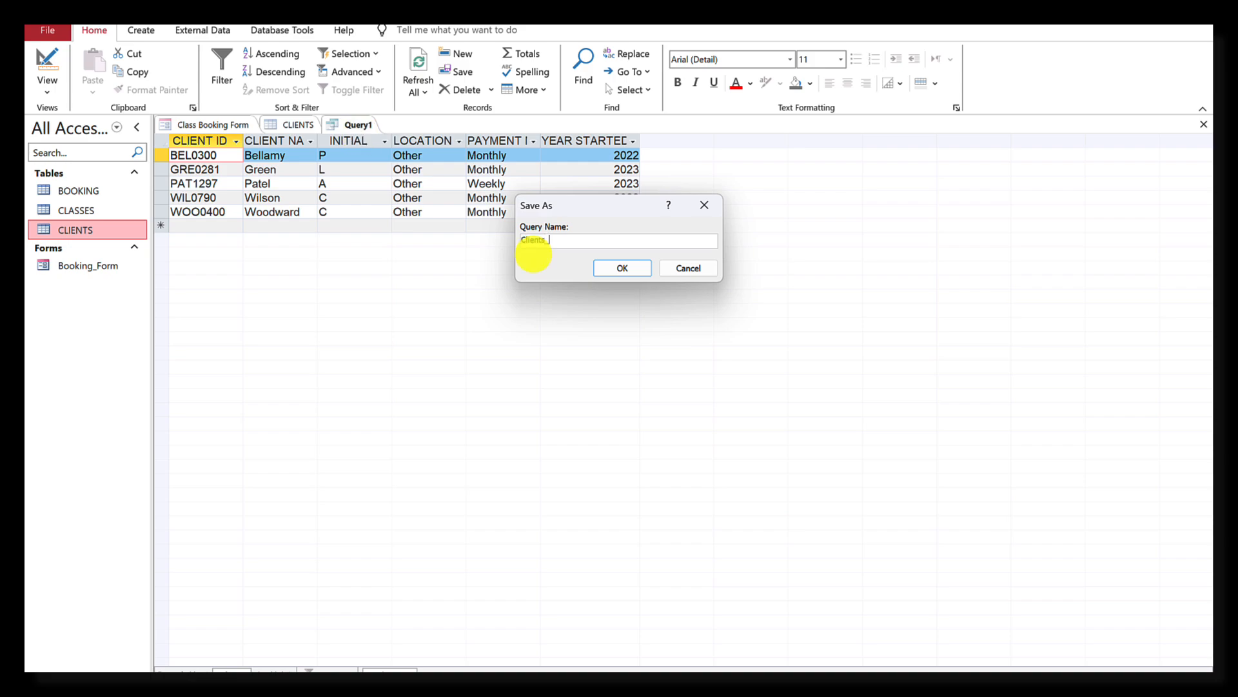
{"action": "key", "text": "ctrl+Left"}
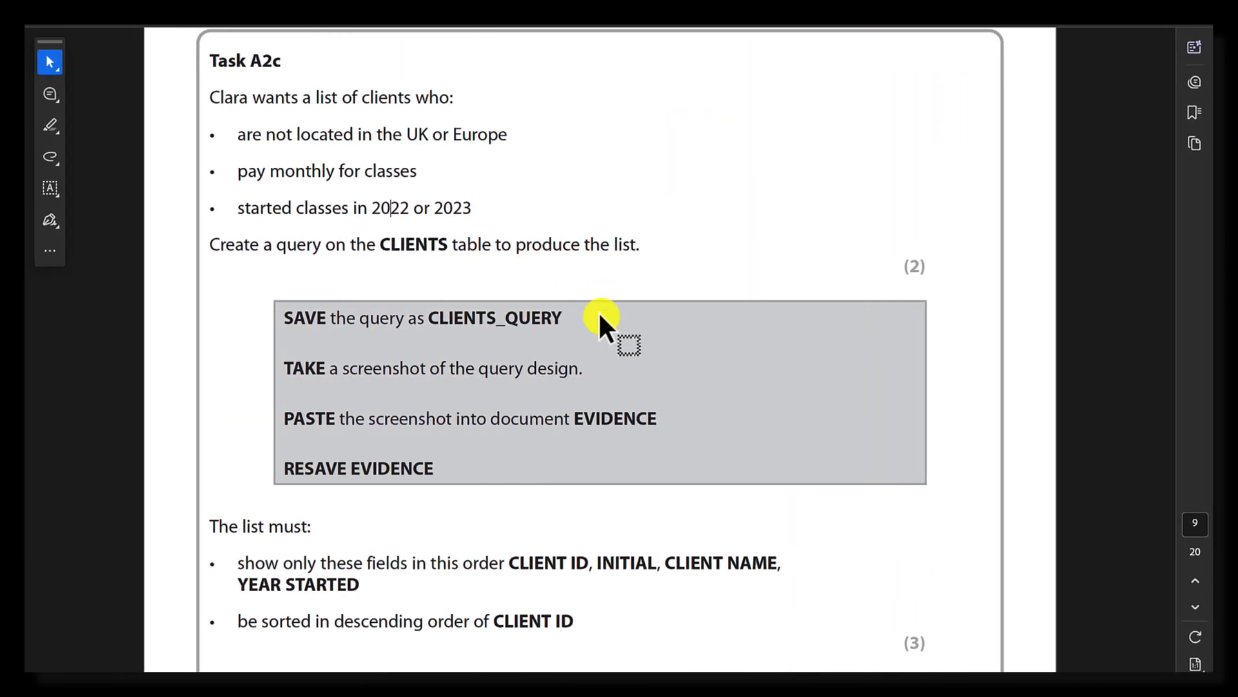
{"action": "key", "text": "ctrl+super+Right"}
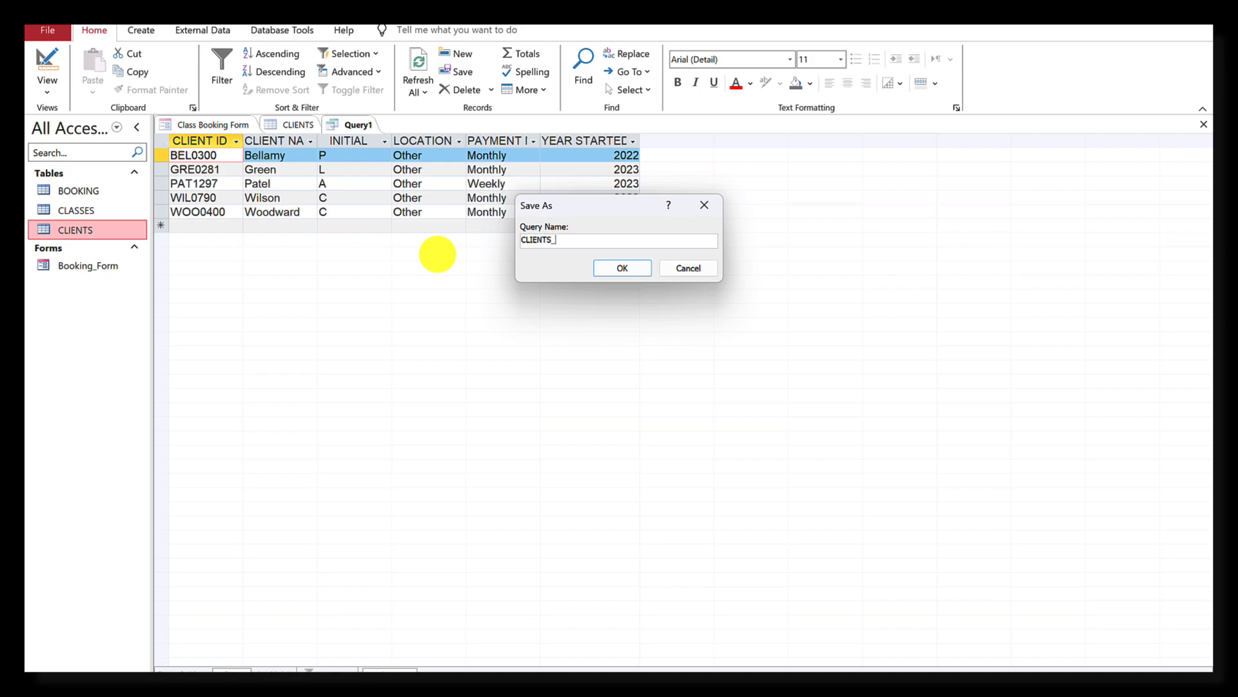
{"action": "key", "text": "Return"}
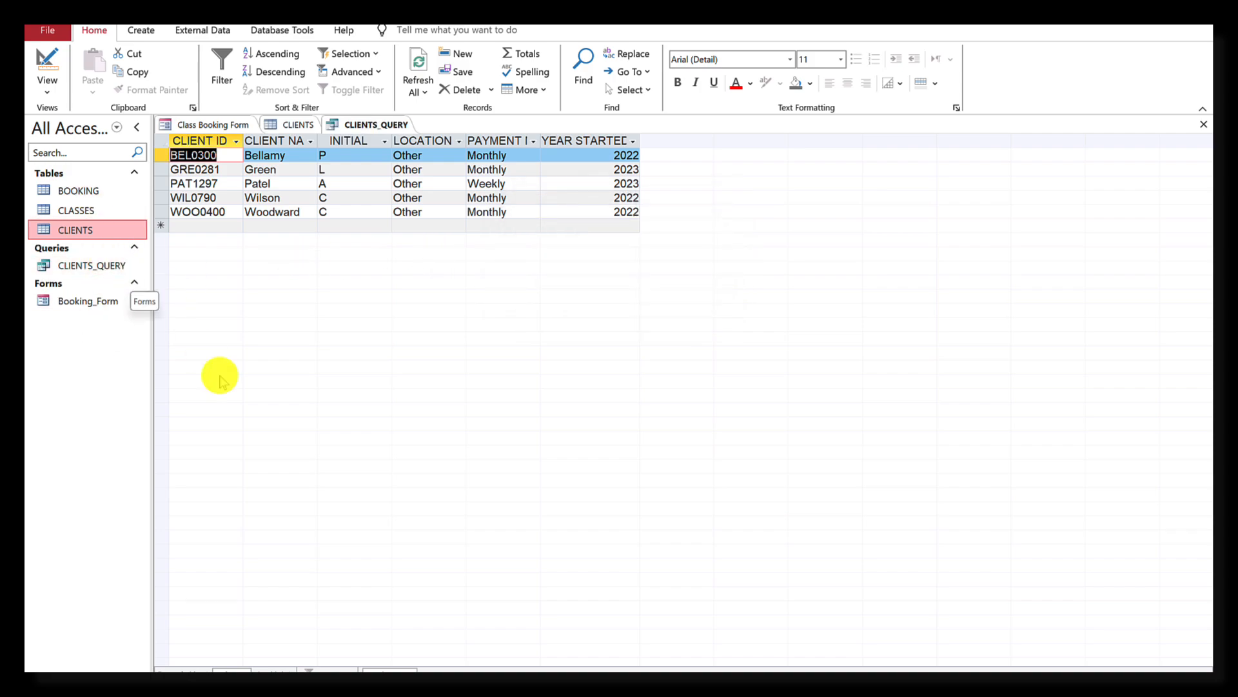
Return CLIENTS_QUERY to design view and take a screenshot of its design grid.
{"action": "key", "text": "ctrl+Left"}
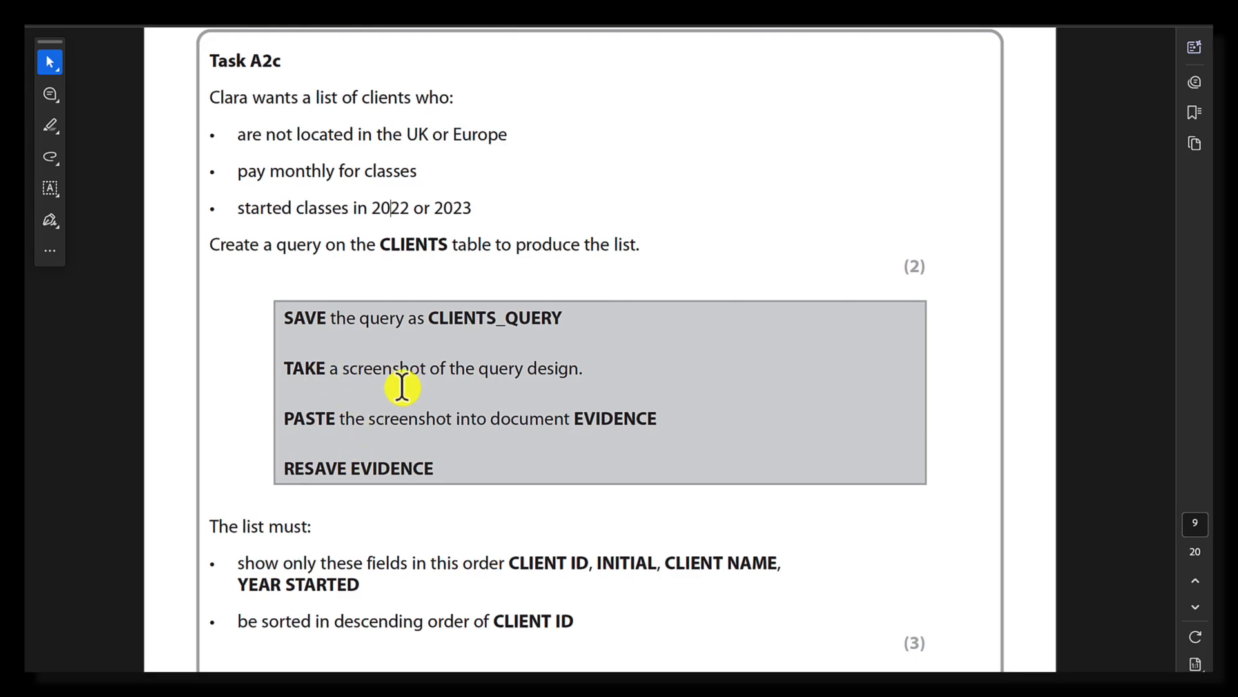
{"action": "key", "text": "ctrl+super+Right"}
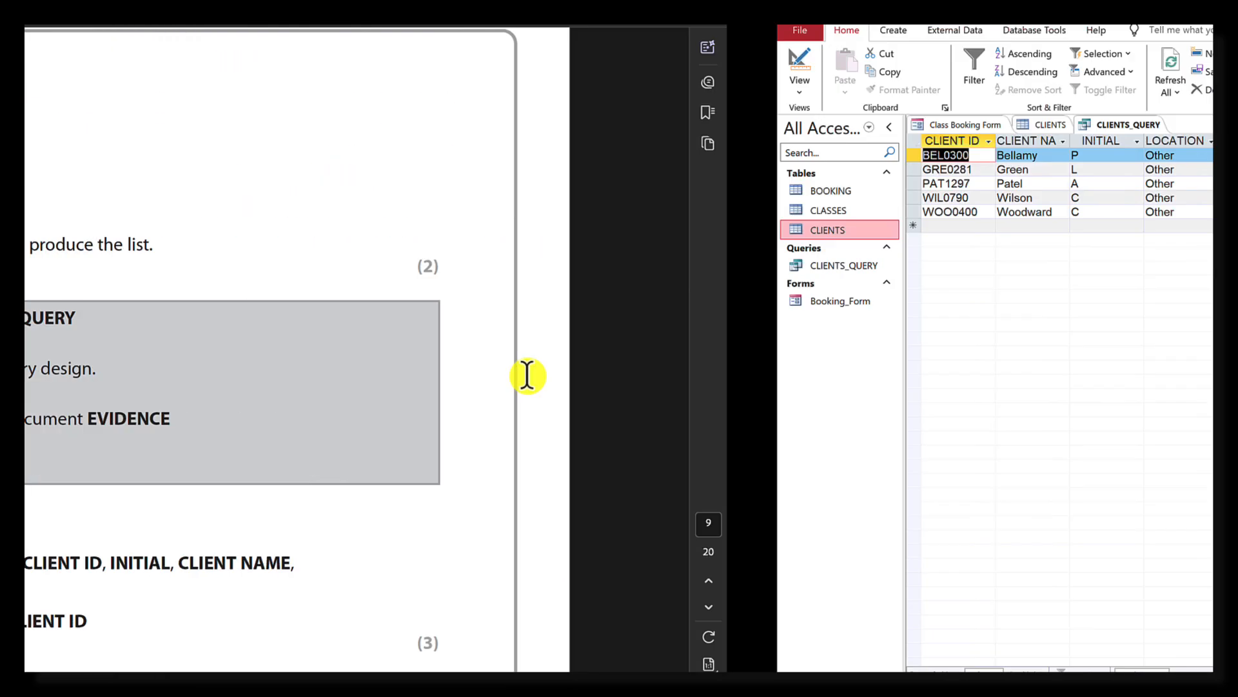
{"action": "left_click", "coordinate": [47, 91]}
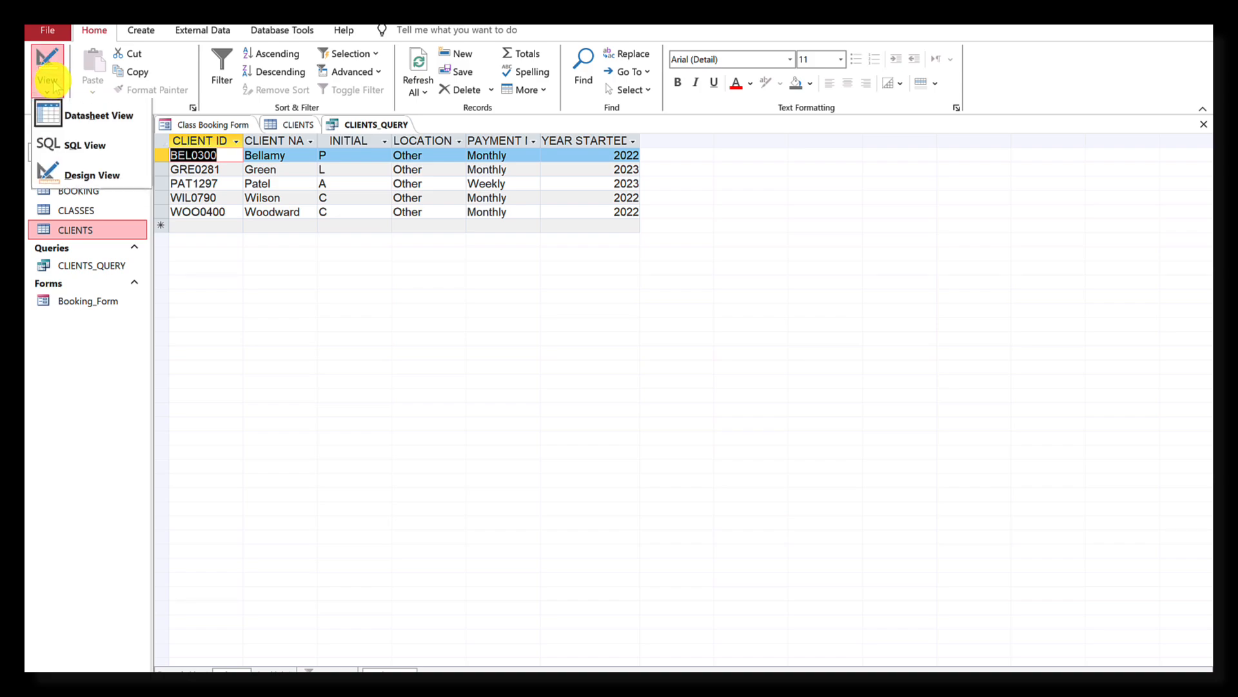
{"action": "left_click", "coordinate": [83, 173]}
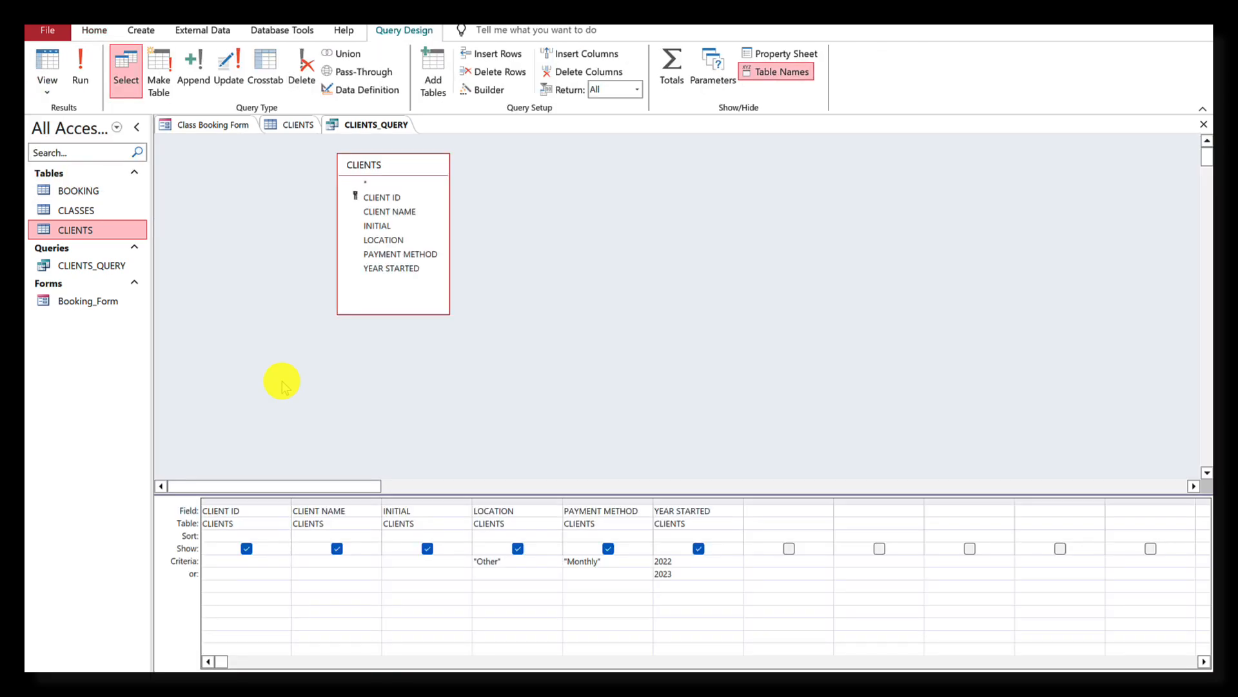
{"action": "key", "text": "Print"}
{"action": "left_click_drag", "start_coordinate": [170, 488], "coordinate": [743, 609]}
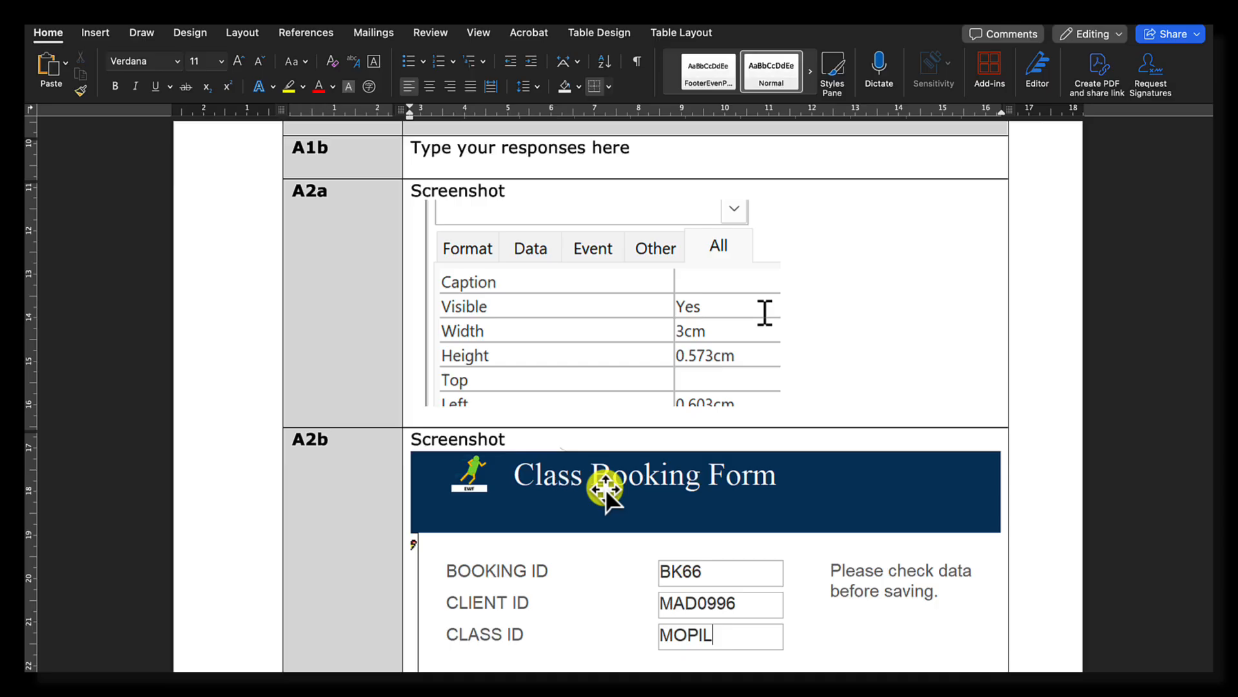
In the Word evidence document, place the cursor after Screenshots in the A2c row.
{"action": "scroll", "coordinate": [605, 489], "scroll_direction": "down", "scroll_amount": 5}
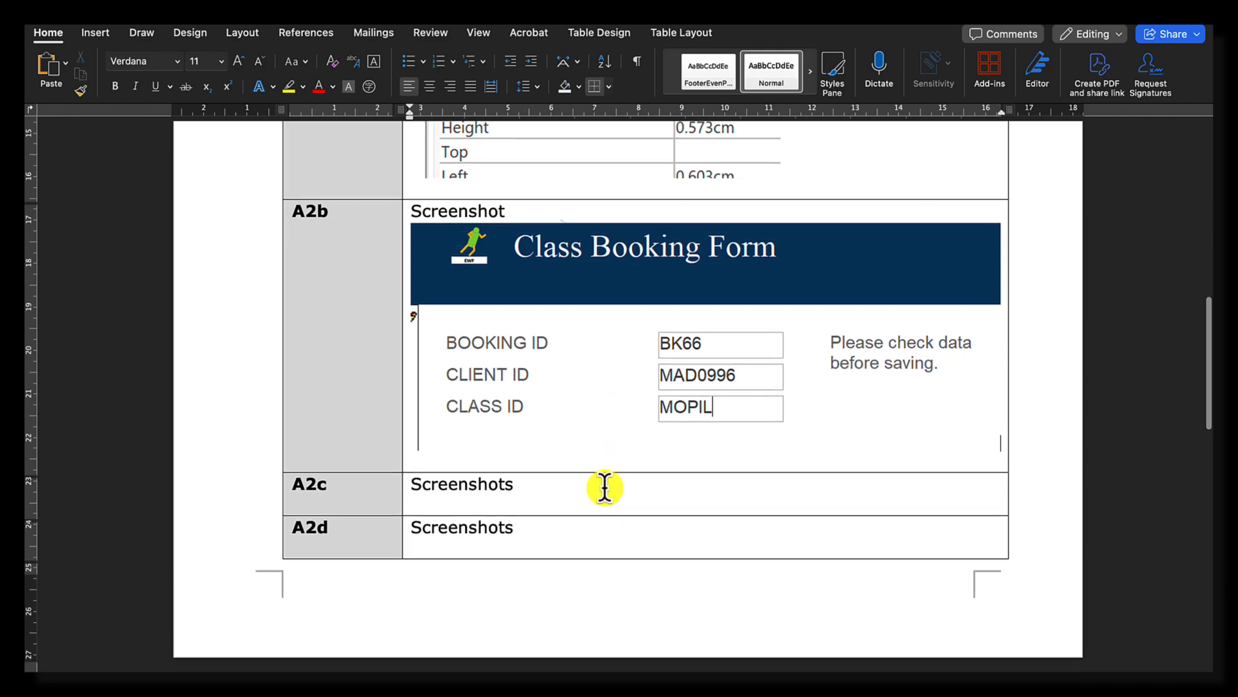
{"action": "left_click", "coordinate": [600, 488]}
{"action": "key", "text": "Return"}
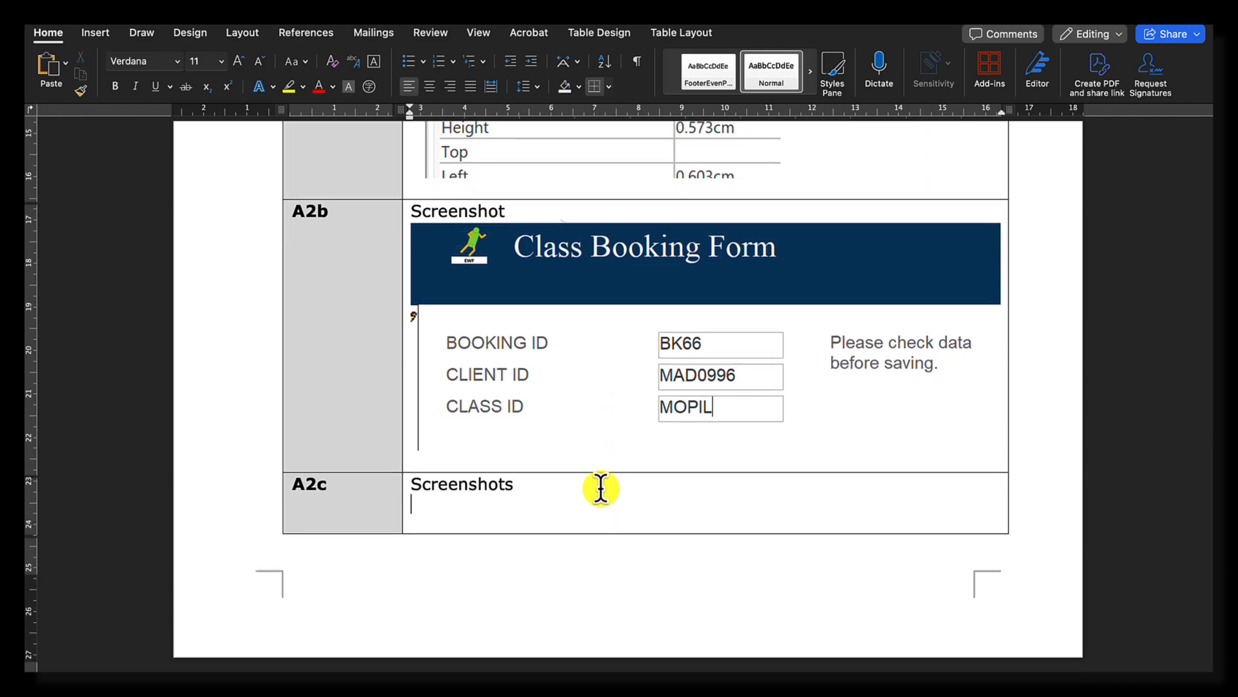
{"action": "key", "text": "BackSpace"}
{"action": "scroll", "coordinate": [600, 488], "scroll_direction": "down", "scroll_amount": 5}
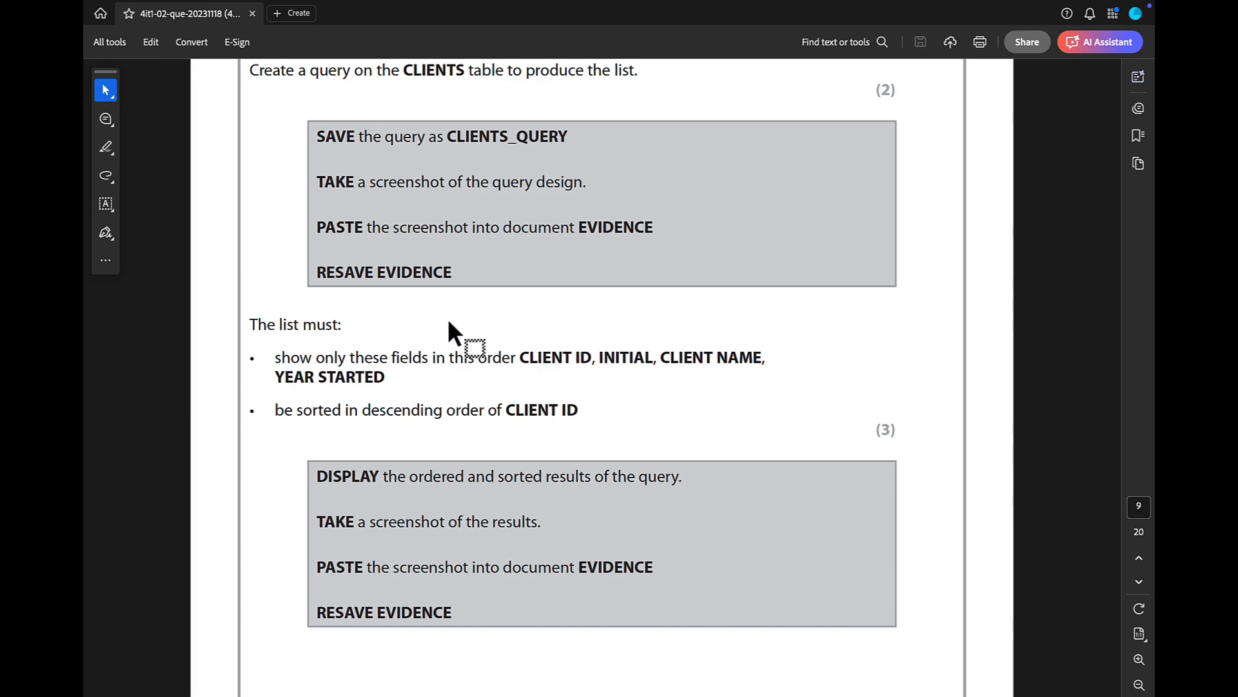
Read the list requirements in the brief and reorder the query fields to CLIENT ID, INITIAL, CLIENT NAME, YEAR STARTED.
{"action": "scroll", "coordinate": [449, 322], "scroll_direction": "up", "scroll_amount": 2}
{"action": "scroll", "coordinate": [449, 322], "scroll_direction": "down", "scroll_amount": 3}
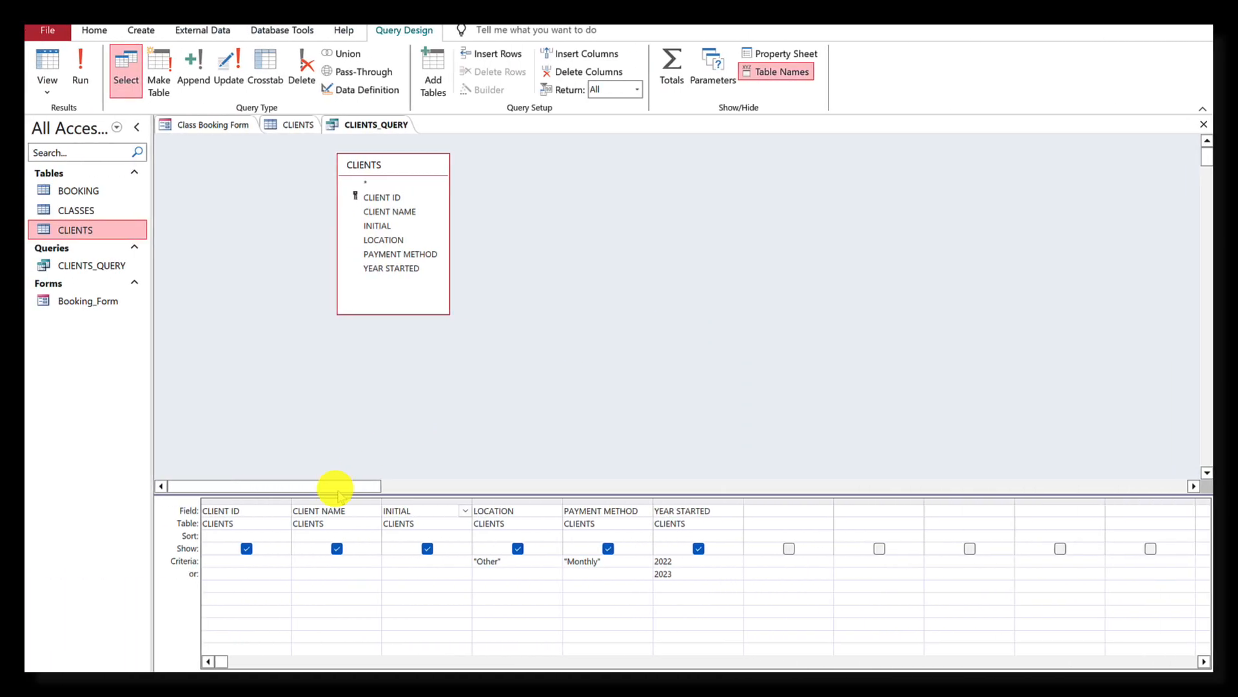
{"action": "left_click", "coordinate": [418, 502]}
{"action": "left_click_drag", "start_coordinate": [429, 507], "coordinate": [329, 512]}
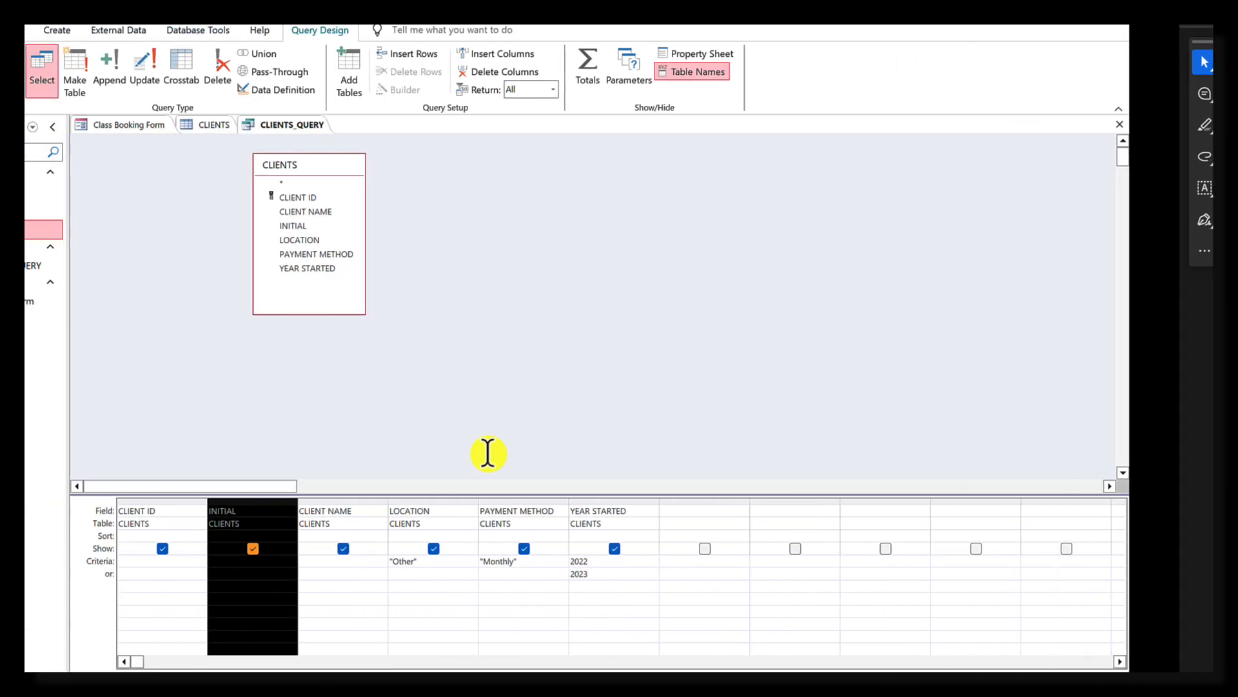
{"action": "left_click", "coordinate": [680, 429]}
{"action": "left_click", "coordinate": [684, 499]}
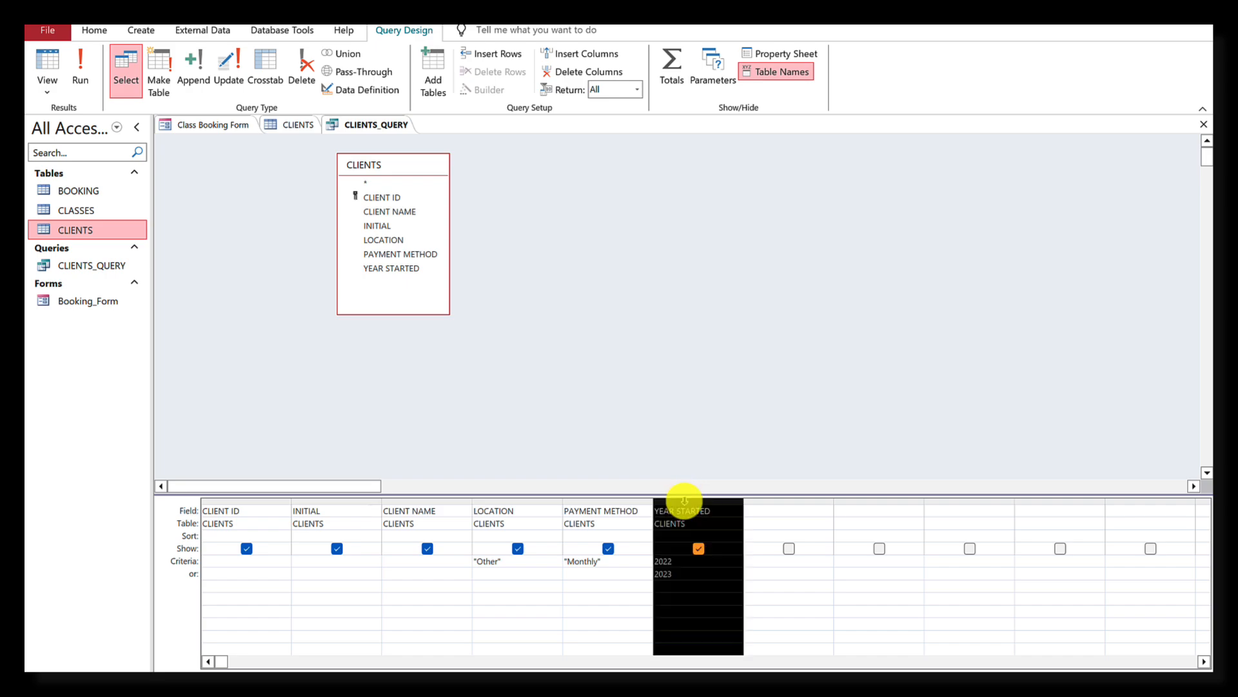
{"action": "left_click_drag", "start_coordinate": [686, 506], "coordinate": [505, 510]}
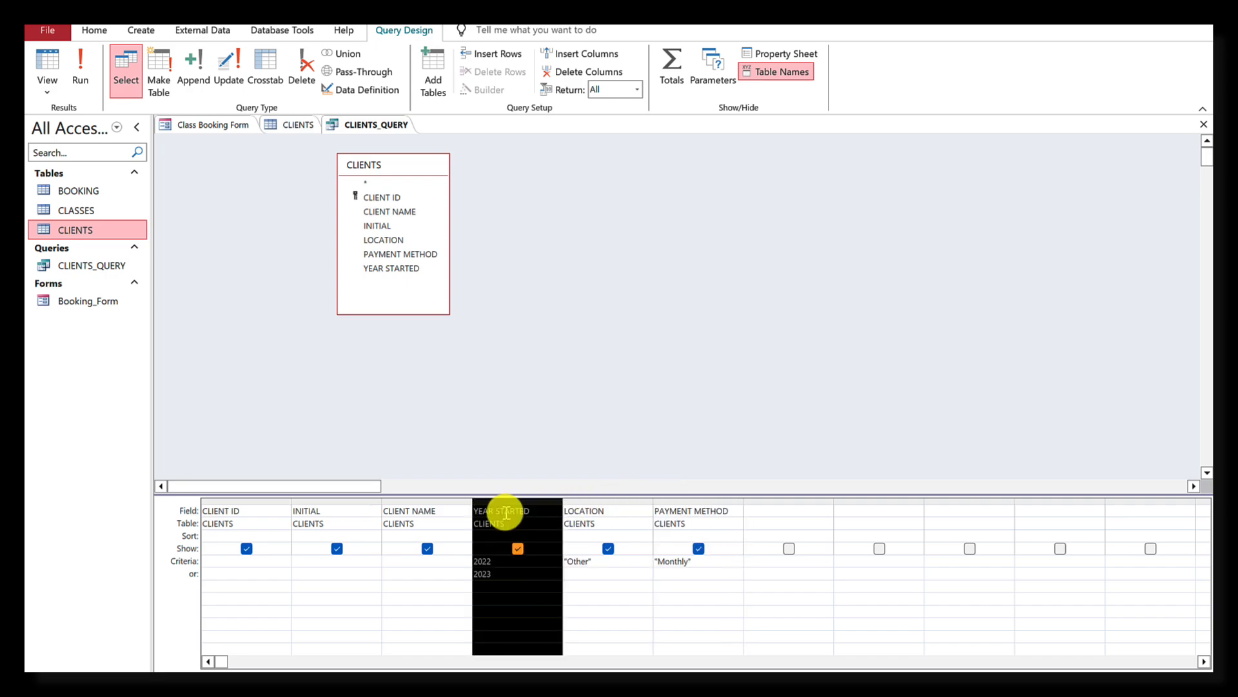
Hide the LOCATION and PAYMENT METHOD fields from the query results and sort CLIENT ID in descending order.
{"action": "left_click", "coordinate": [608, 549]}
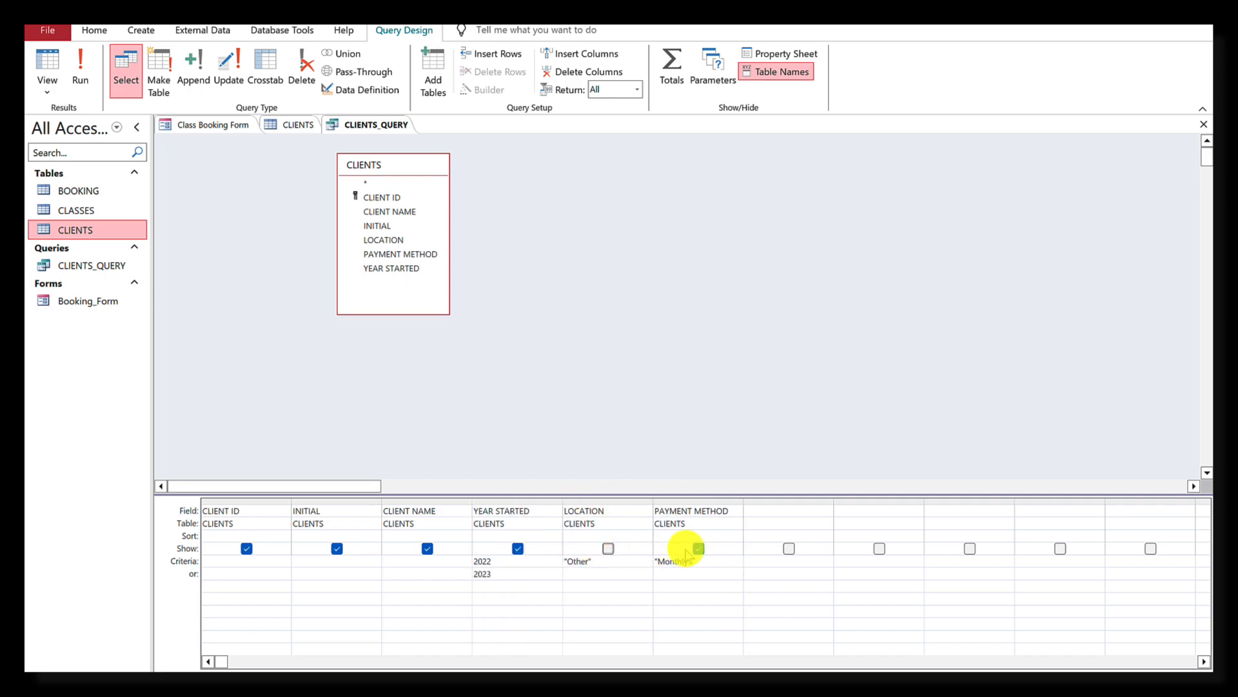
{"action": "left_click", "coordinate": [698, 549]}
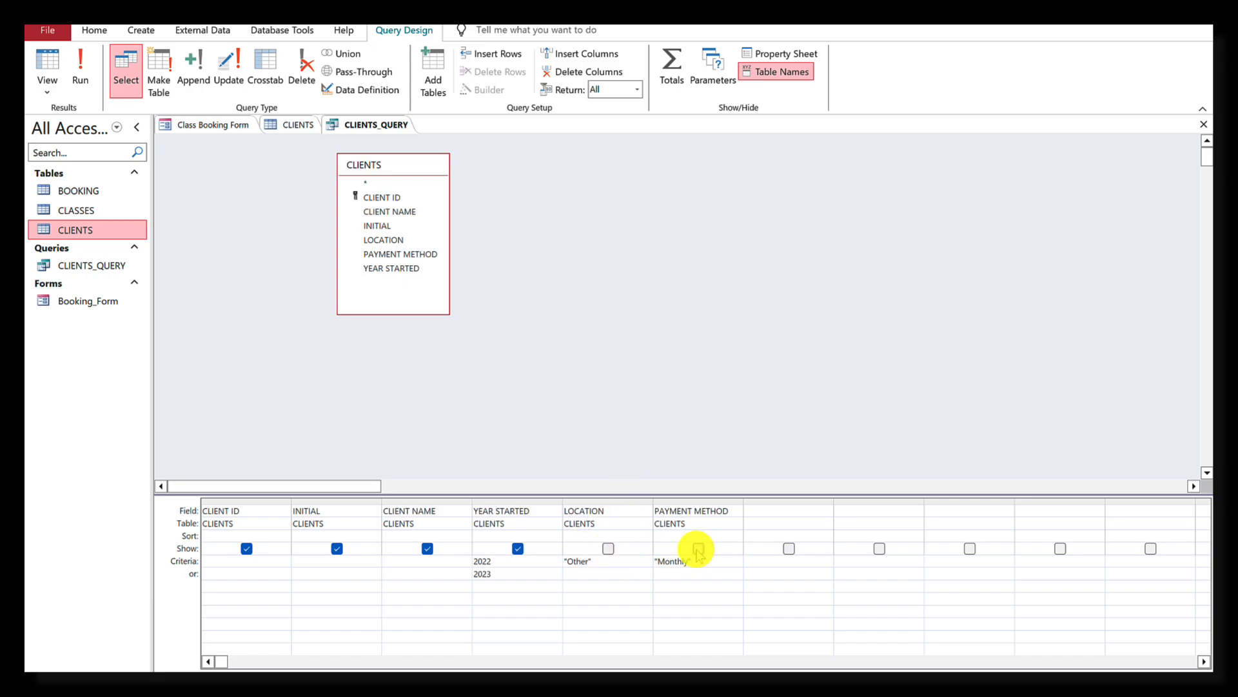
{"action": "key", "text": "ctrl+Right"}
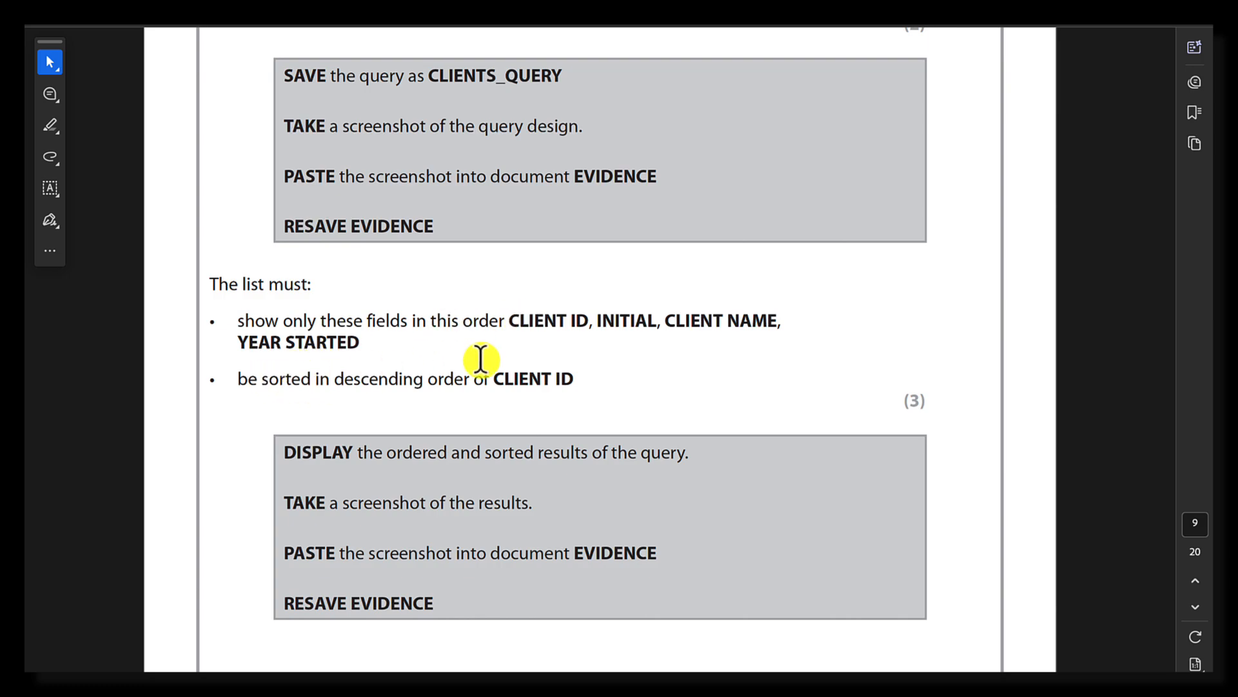
{"action": "key", "text": "ctrl+super+Left"}
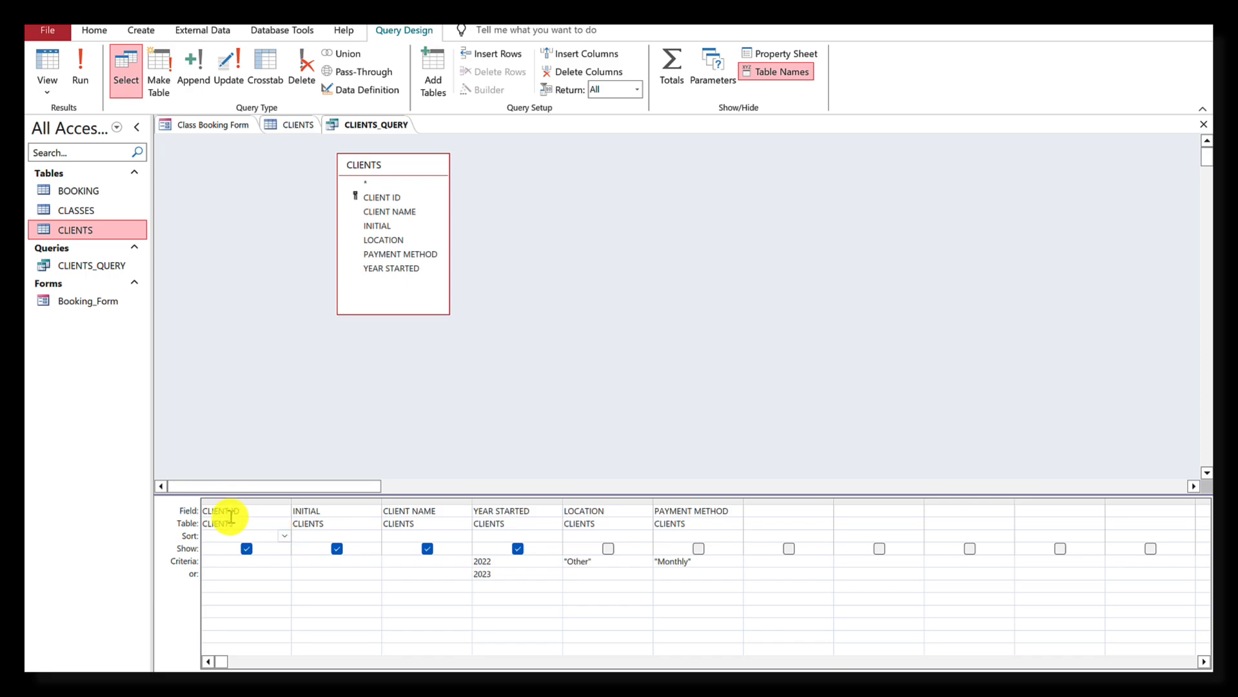
{"action": "left_click", "coordinate": [284, 538]}
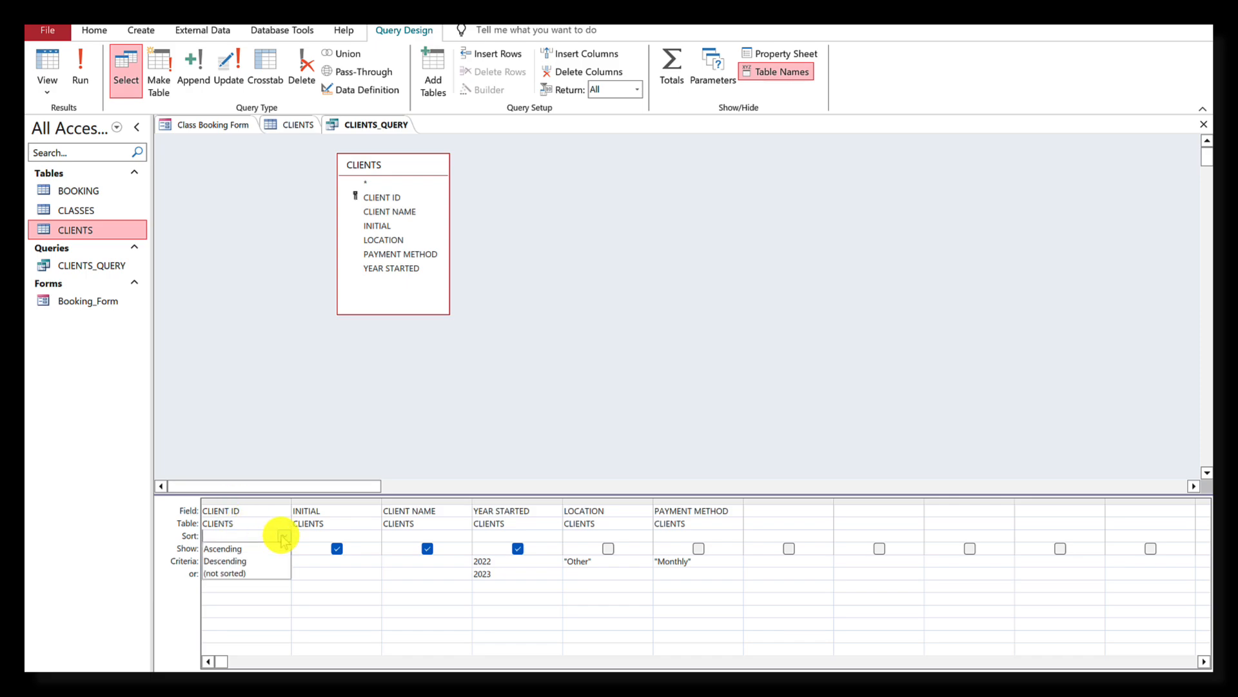
{"action": "left_click", "coordinate": [251, 560]}
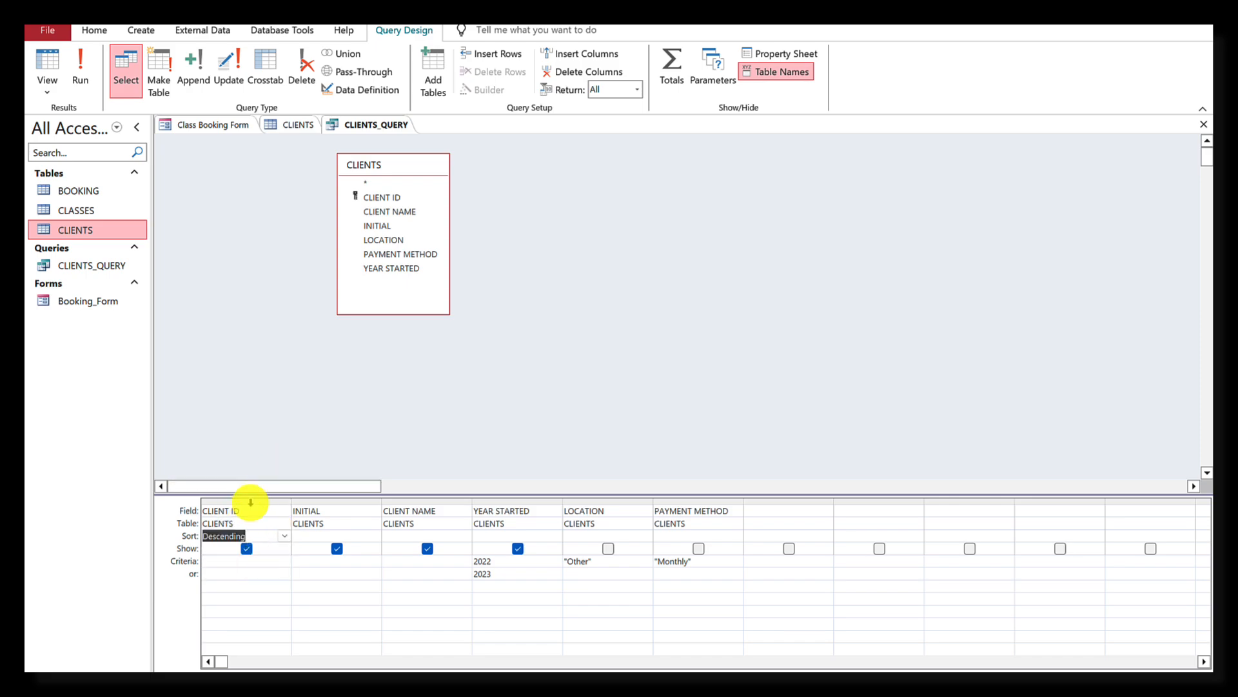
Check the display instructions in the brief, run CLIENTS_QUERY and widen the CLIENT NAME column in the results.
{"action": "key", "text": "ctrl+super+Right"}
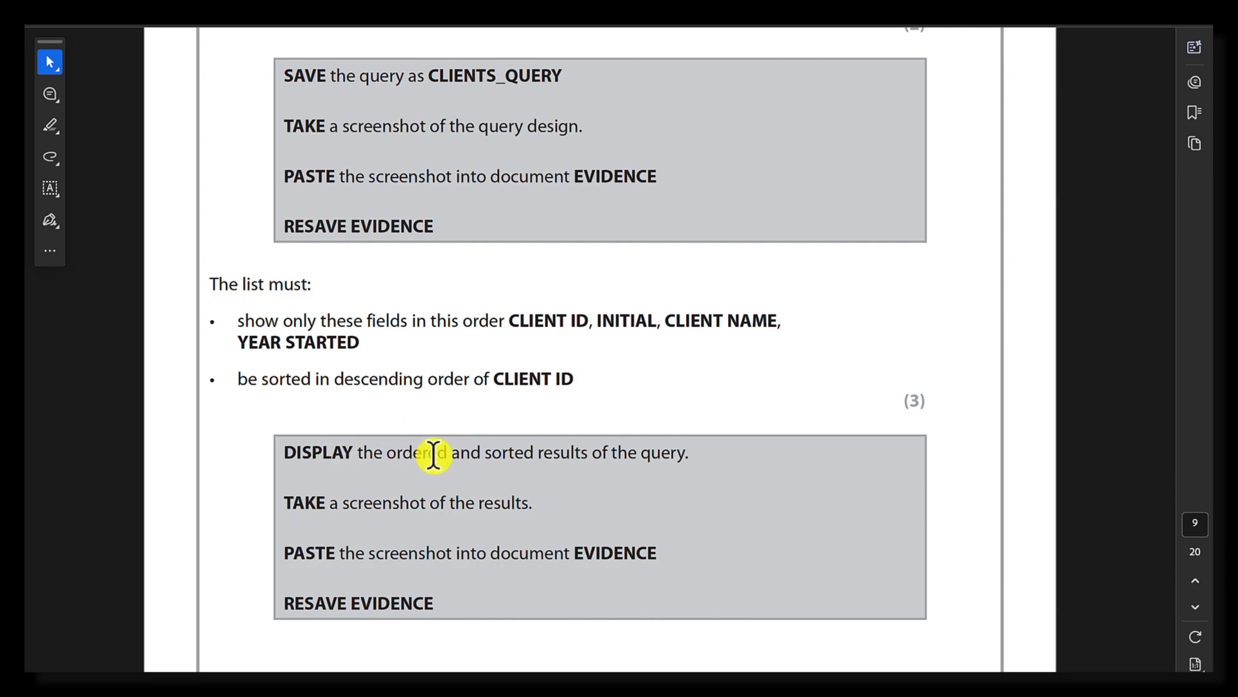
{"action": "key", "text": "ctrl+super+Left"}
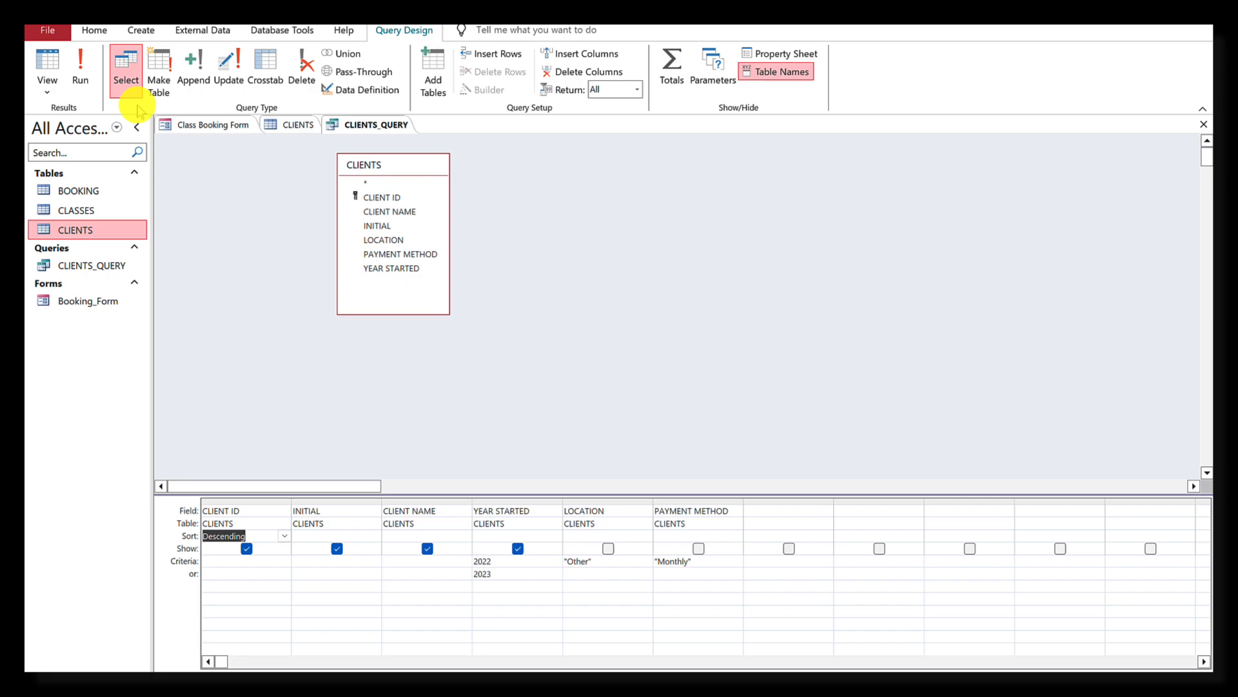
{"action": "left_click", "coordinate": [81, 62]}
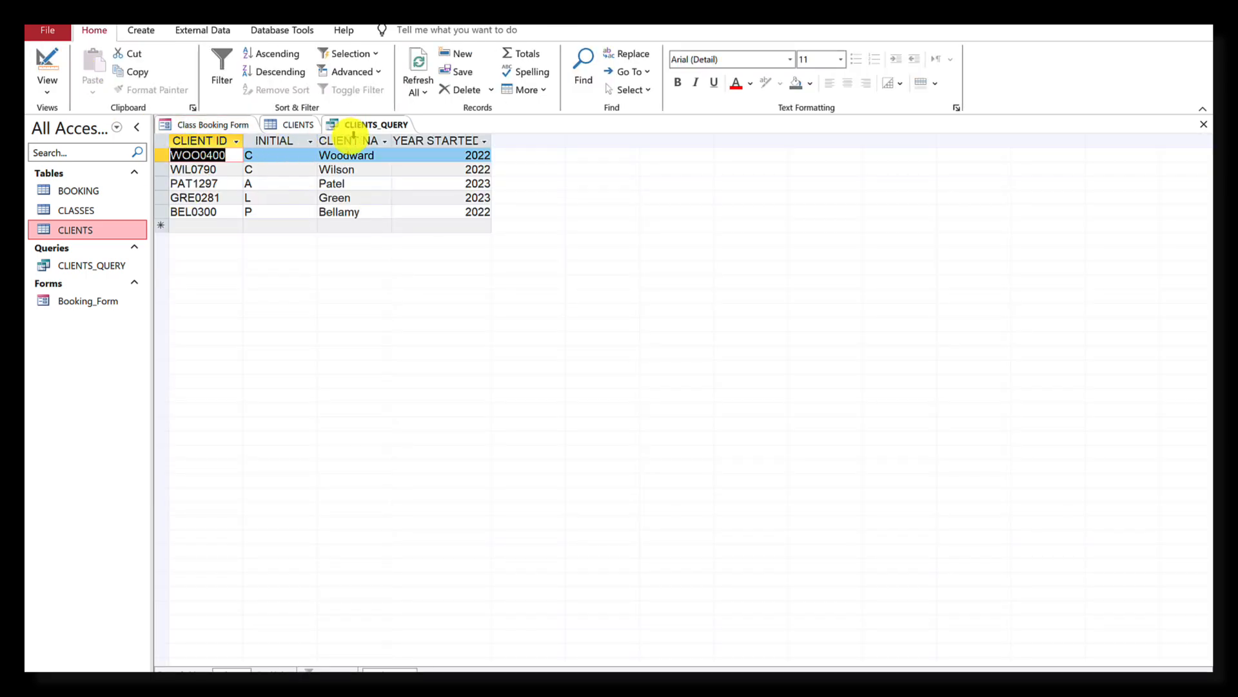
{"action": "left_click_drag", "start_coordinate": [391, 140], "coordinate": [402, 140]}
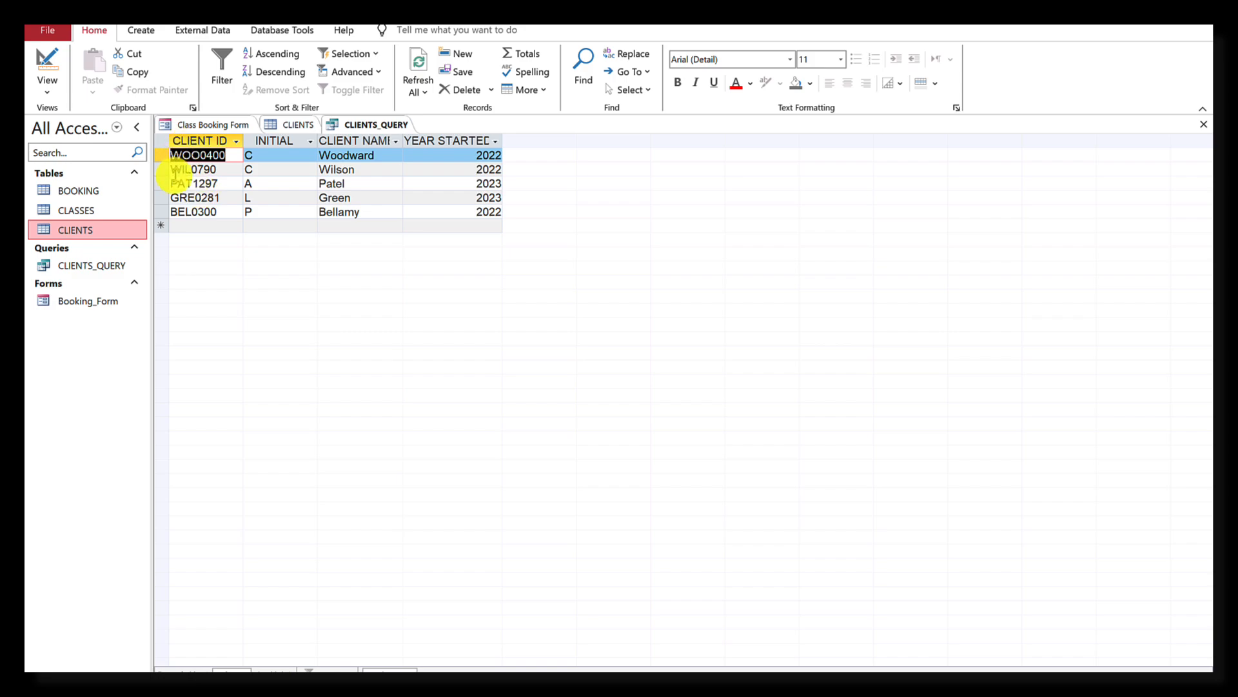
Check the screenshot instruction in the brief and capture the CLIENTS_QUERY results, including the query's name, as a screenshot.
{"action": "key", "text": "ctrl+super+Right"}
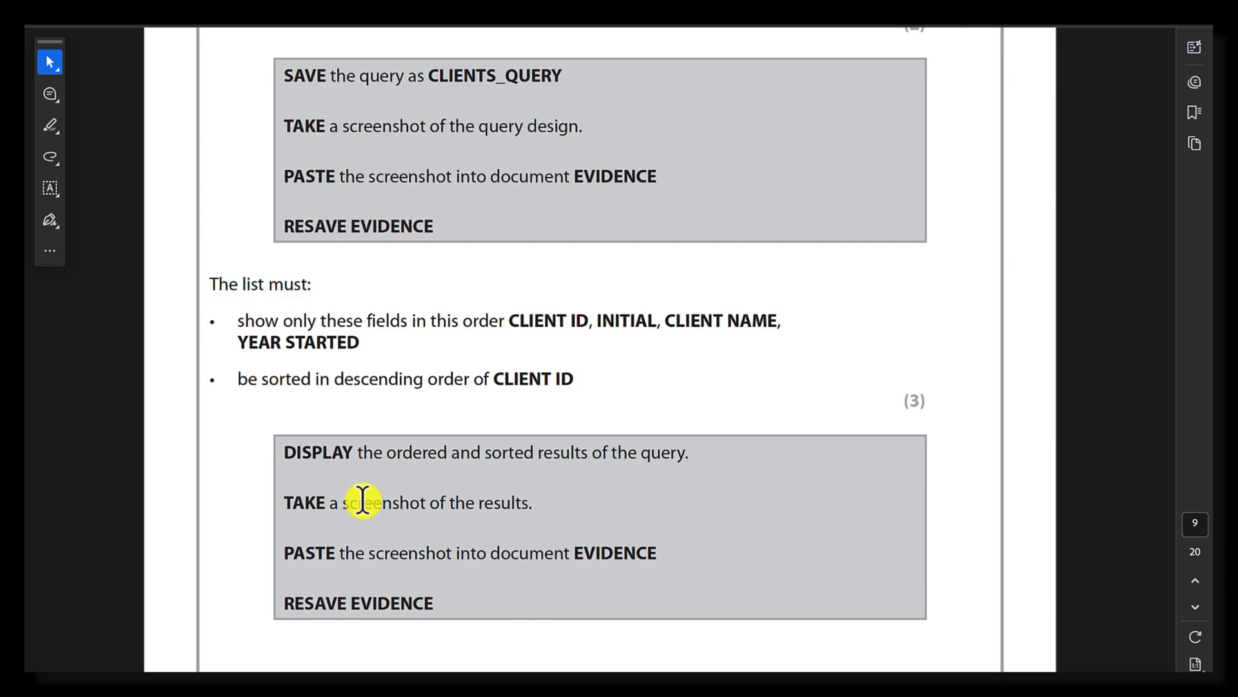
{"action": "key", "text": "ctrl+super+Left"}
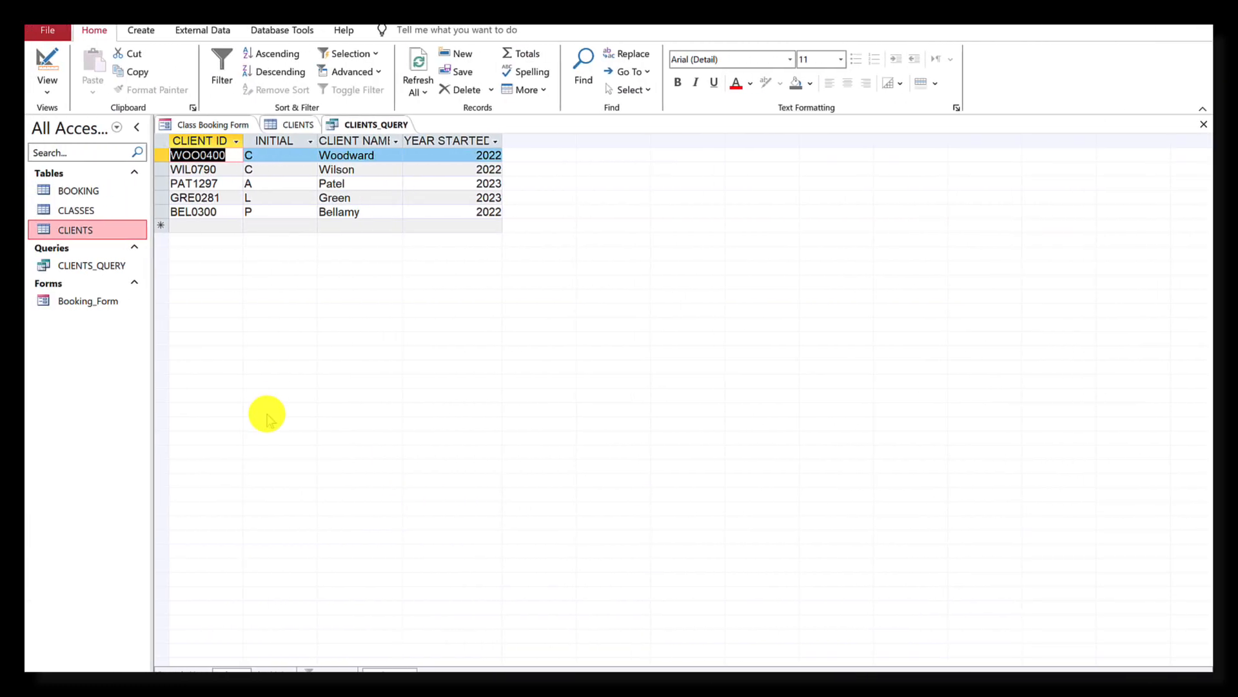
{"action": "key", "text": "Print"}
{"action": "left_click_drag", "start_coordinate": [144, 115], "coordinate": [512, 243]}
Switch to the Word evidence document and paste the query results screenshot on a new line below the query design screenshot.
{"action": "key", "text": "ctrl+super+Right"}
{"action": "key", "text": "ctrl+super+Right"}
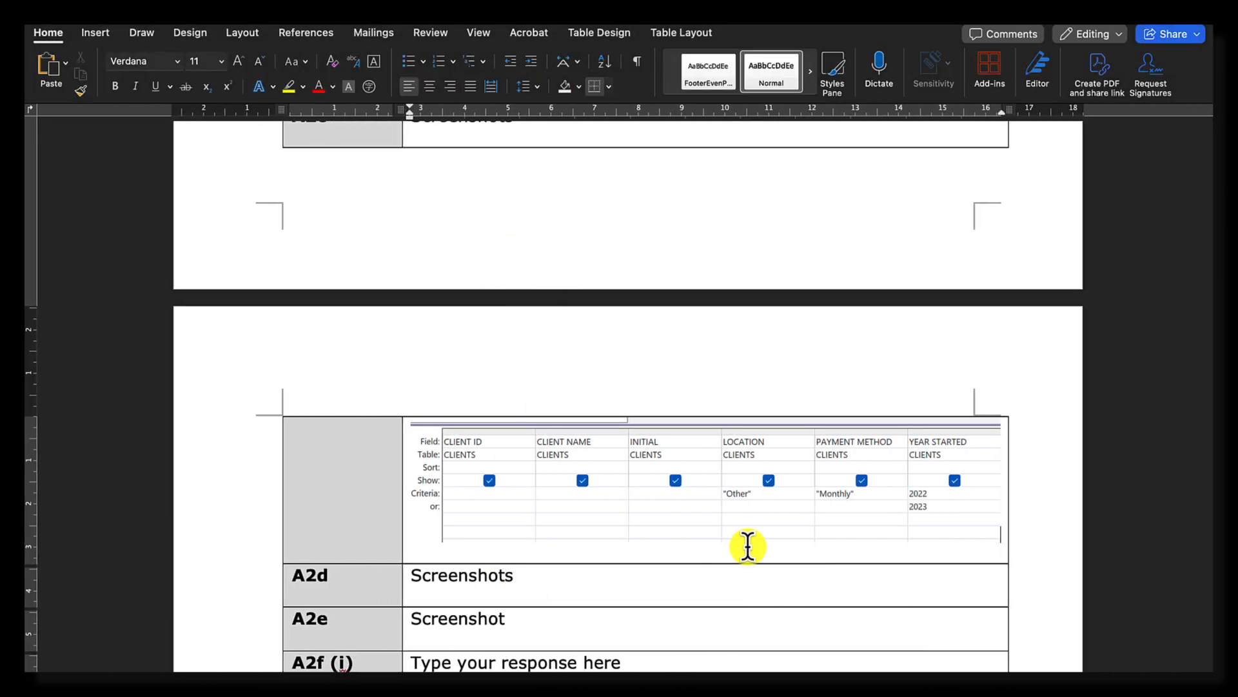
{"action": "key", "text": "Return"}
{"action": "type", "text": "\\"}
{"action": "key", "text": "BackSpace"}
{"action": "key", "text": "BackSpace"}
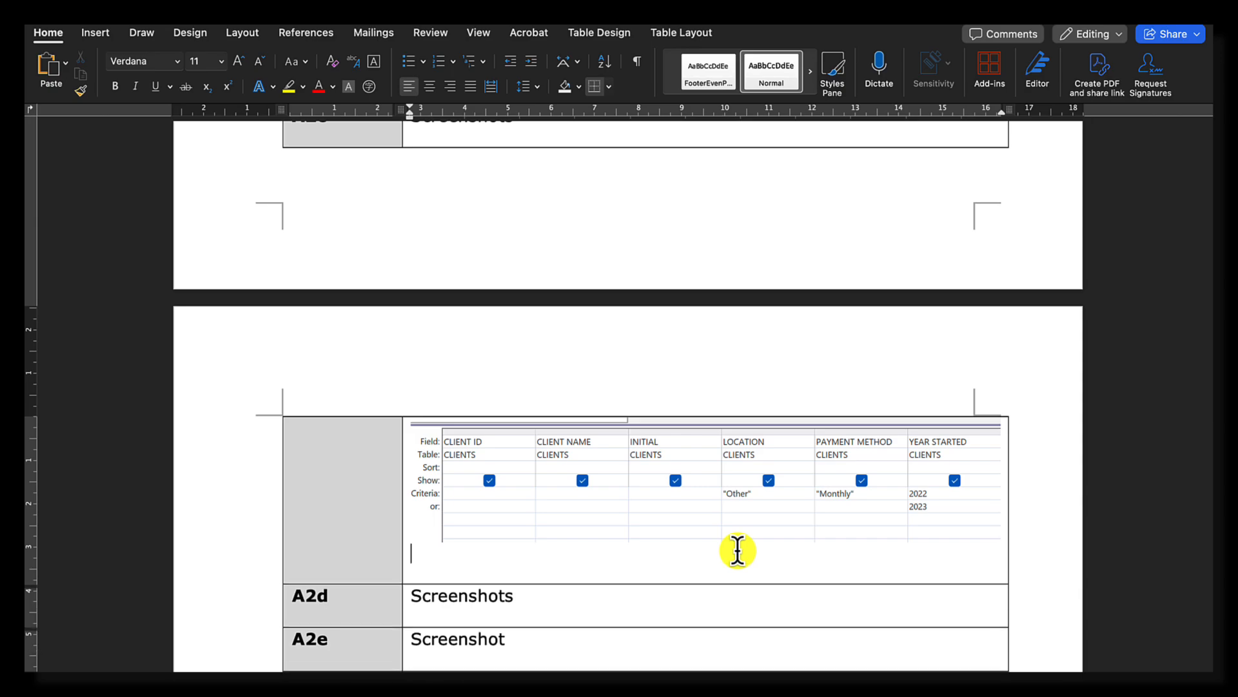
{"action": "key", "text": "super+v"}
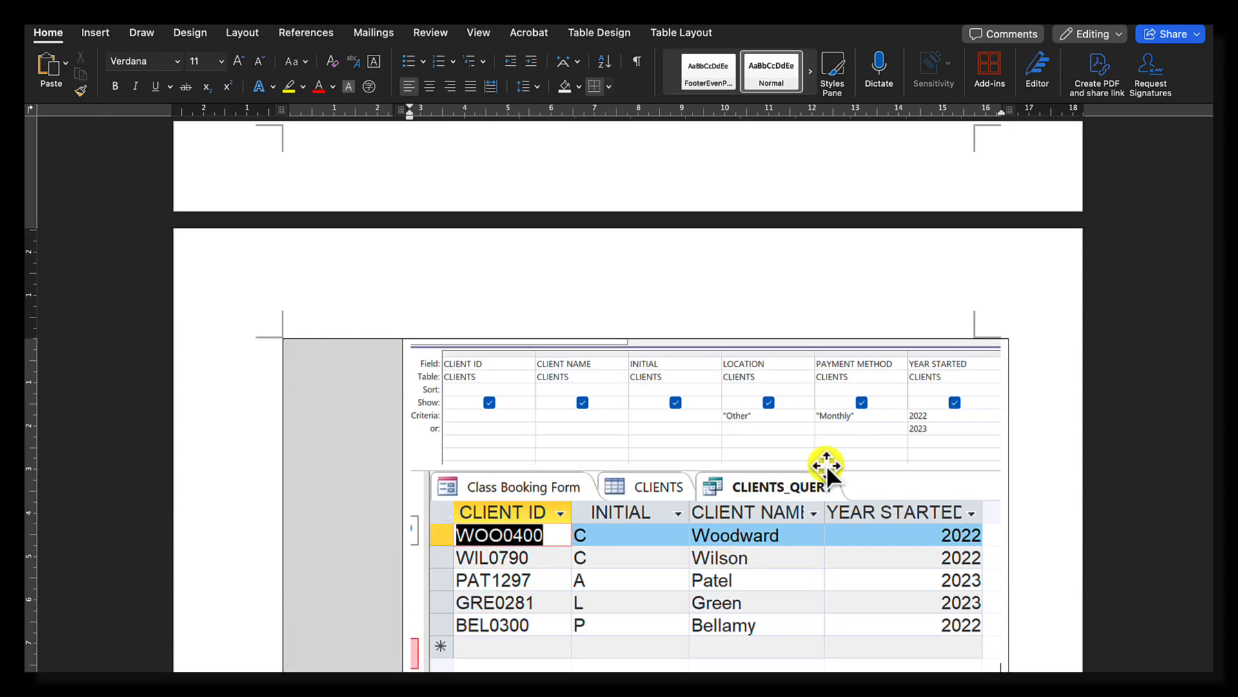
{"action": "scroll", "coordinate": [771, 491], "scroll_direction": "down", "scroll_amount": 4}
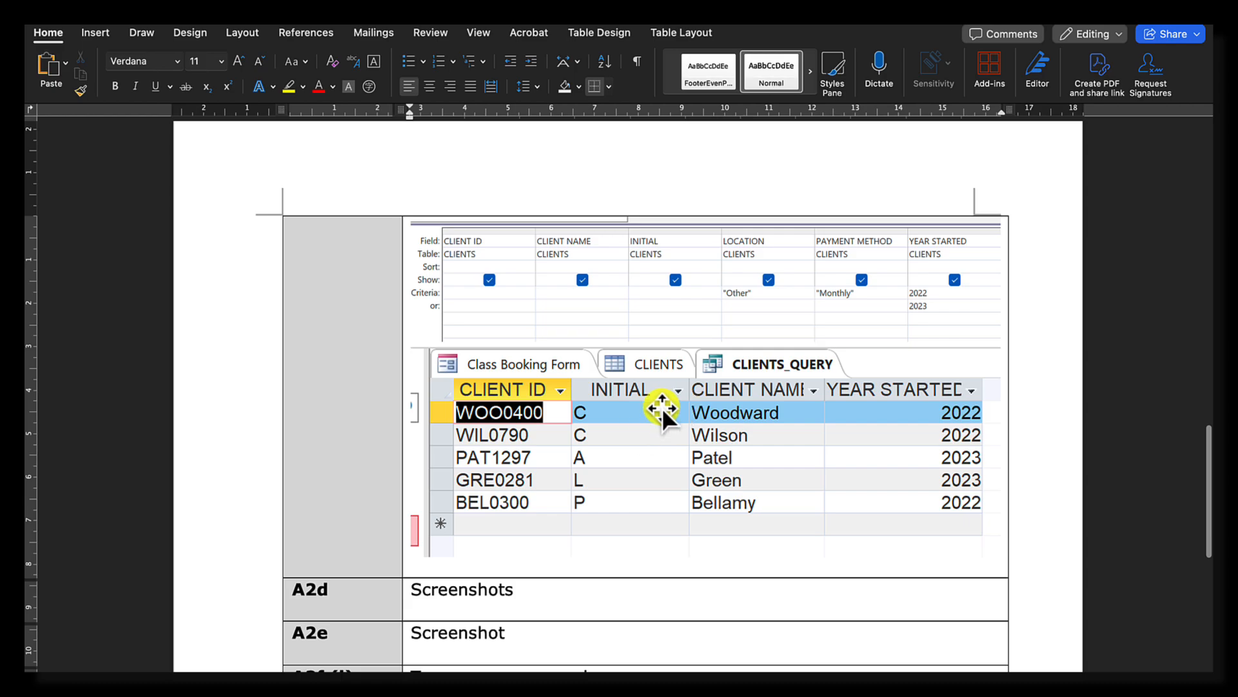
Compare the brief's display and evidence instructions with the pasted screenshots, and return to the CLIENTS_QUERY results in Access.
{"action": "key", "text": "ctrl+Left"}
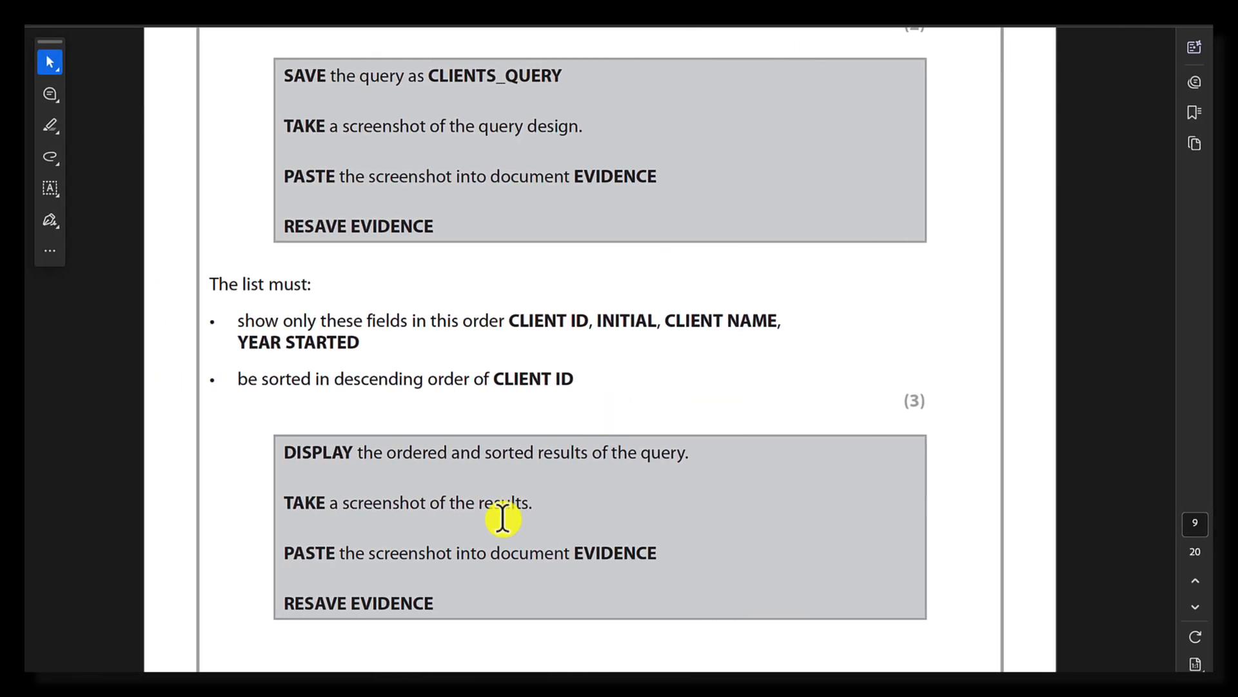
{"action": "key", "text": "ctrl+Right"}
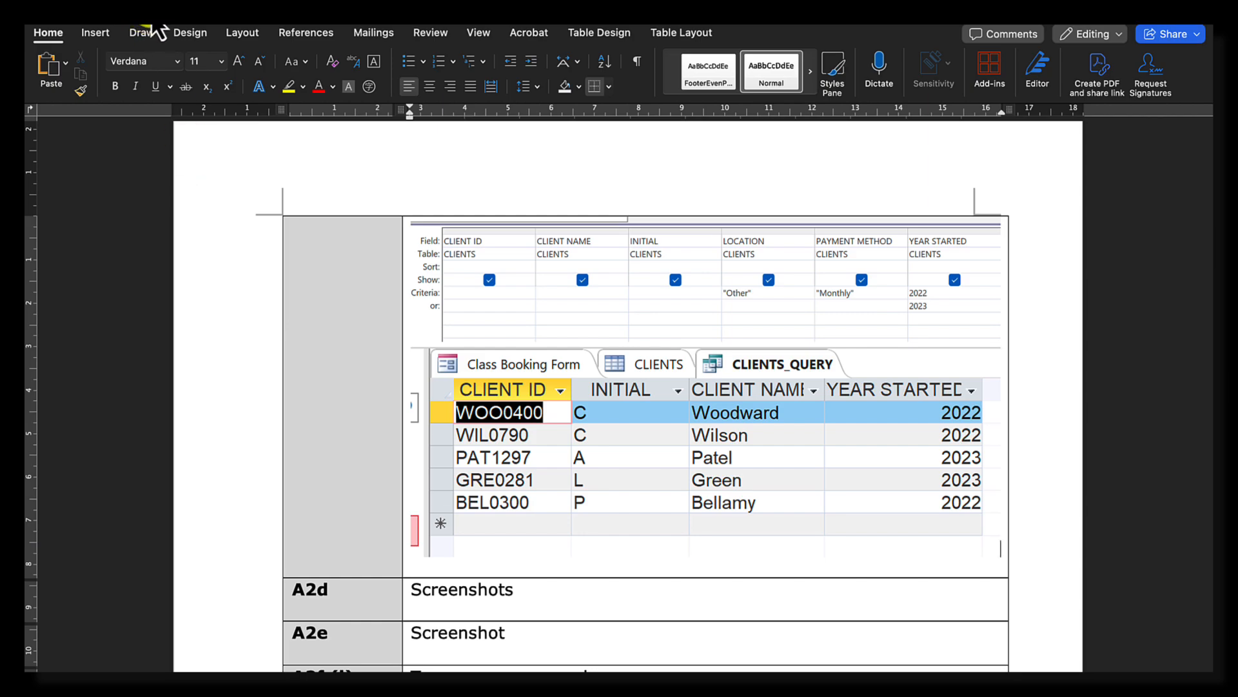
{"action": "key", "text": "ctrl+Left"}
{"action": "key", "text": "ctrl+Left"}
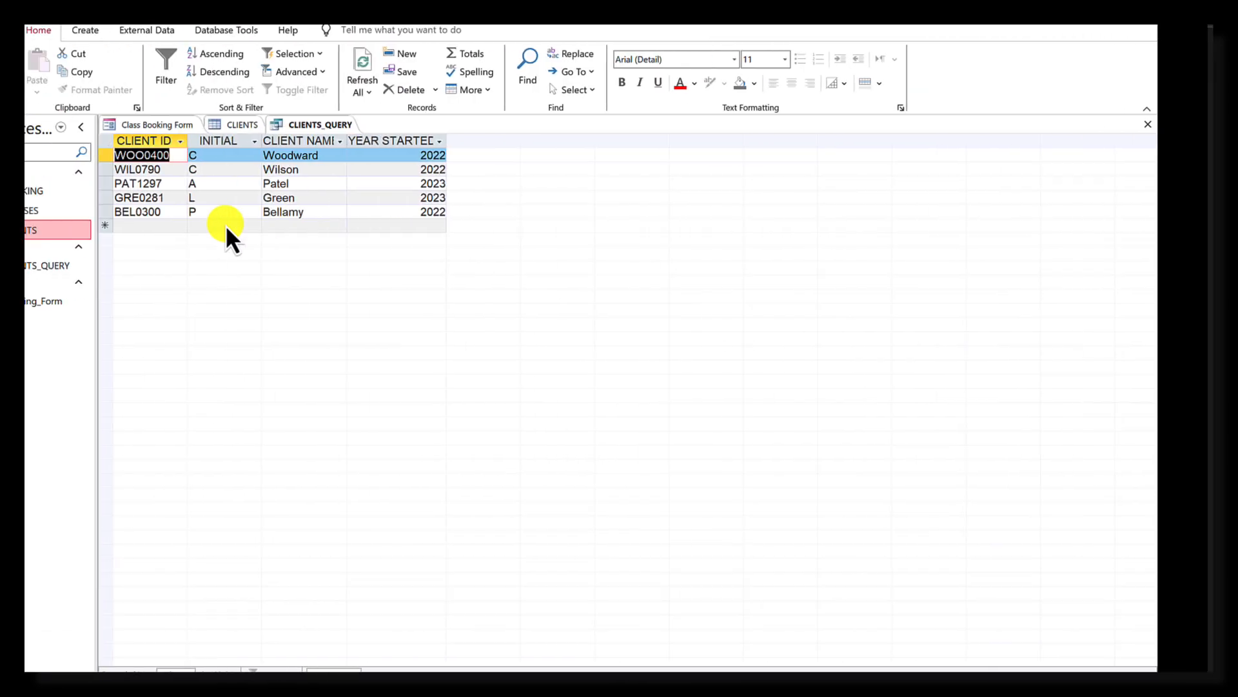